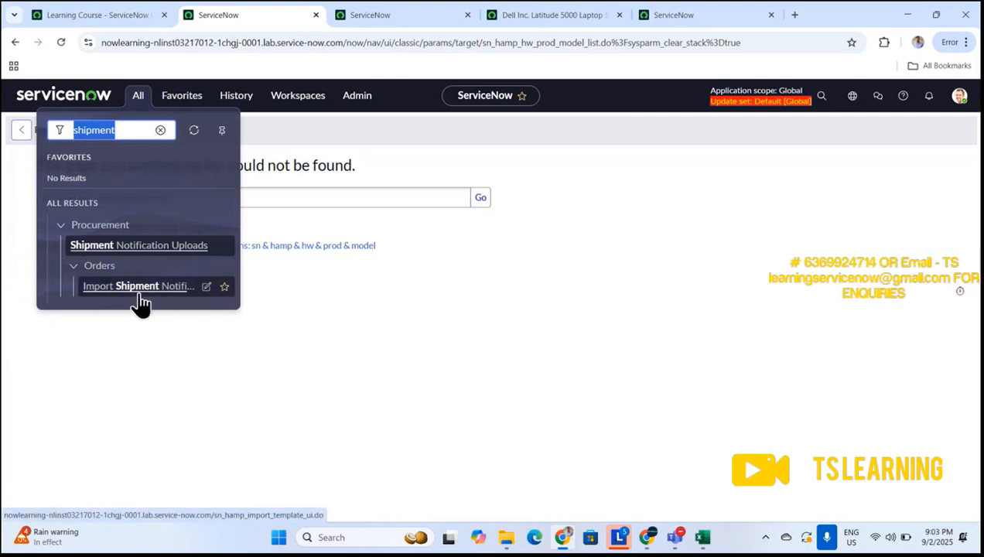
Step: Open the Import Shipment Notifications page and download its .xlsx template file
click(139, 298)
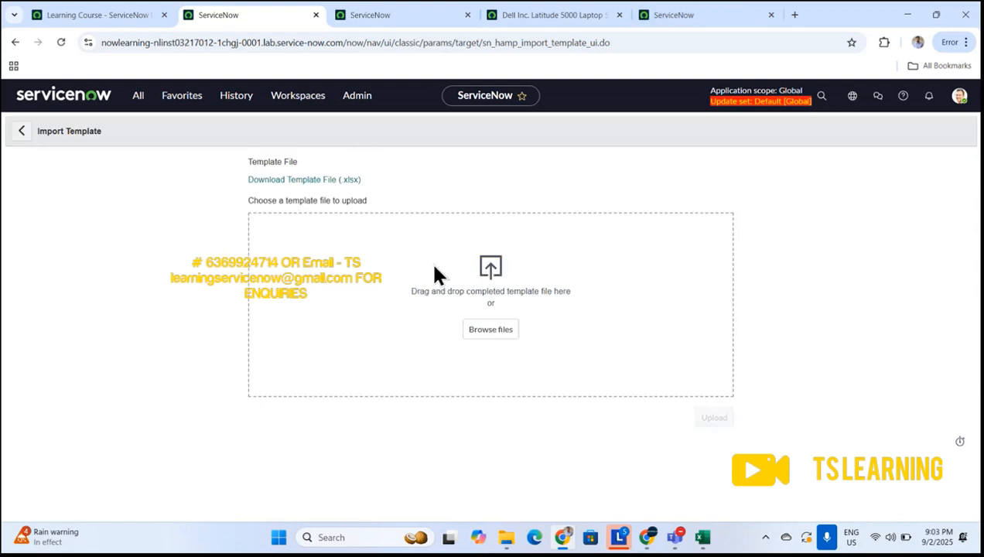
click(326, 183)
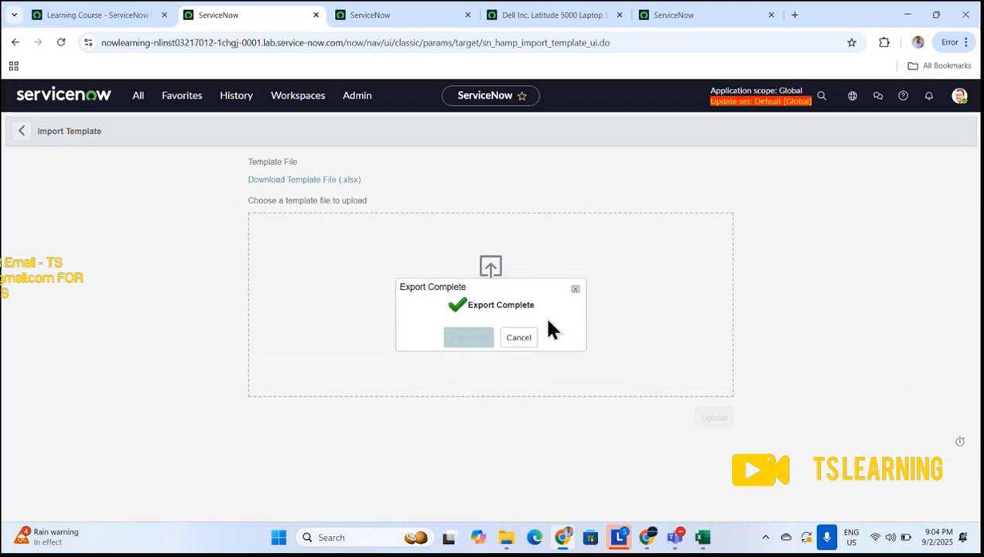
click(466, 339)
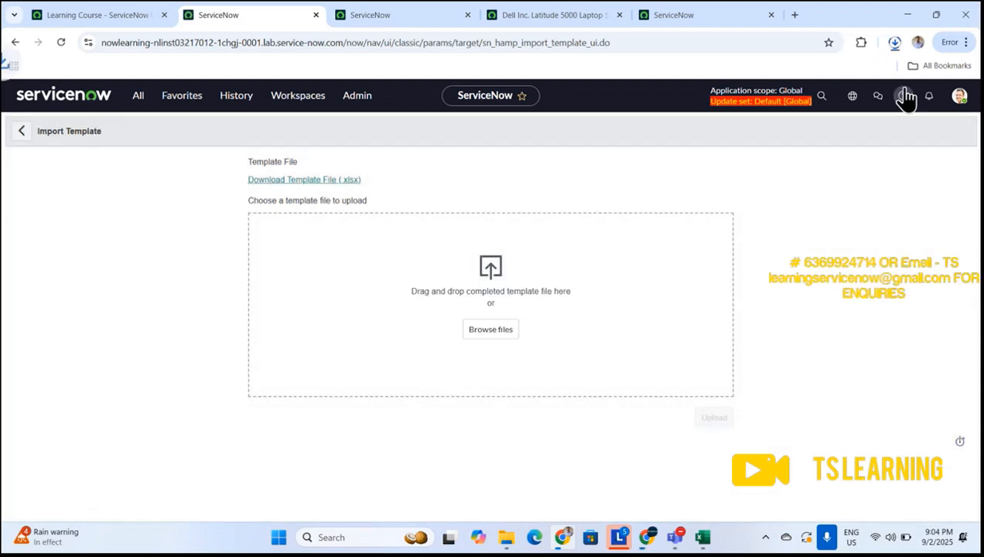
Step: Open the downloaded import template in Excel, show the Page 1 sheet and enable editing
click(894, 44)
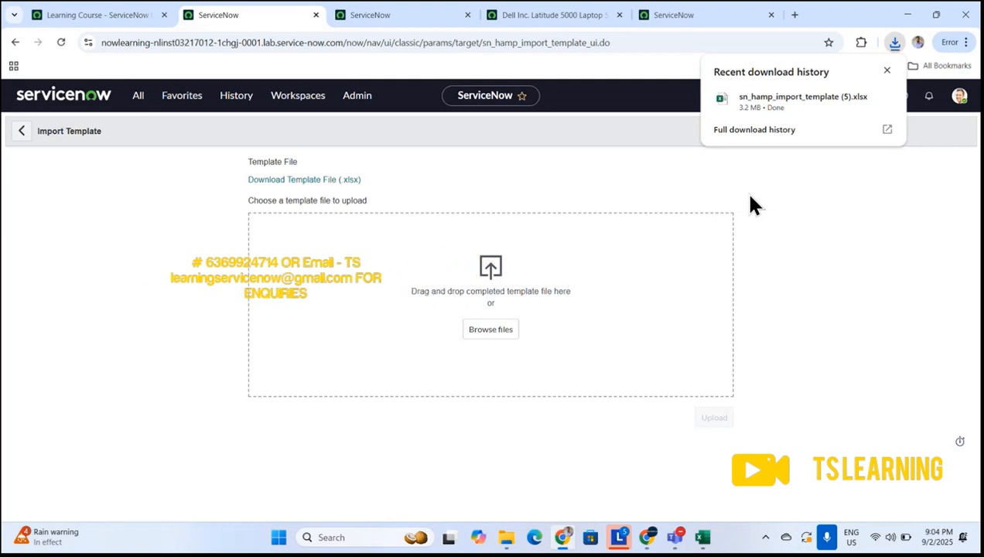
click(811, 95)
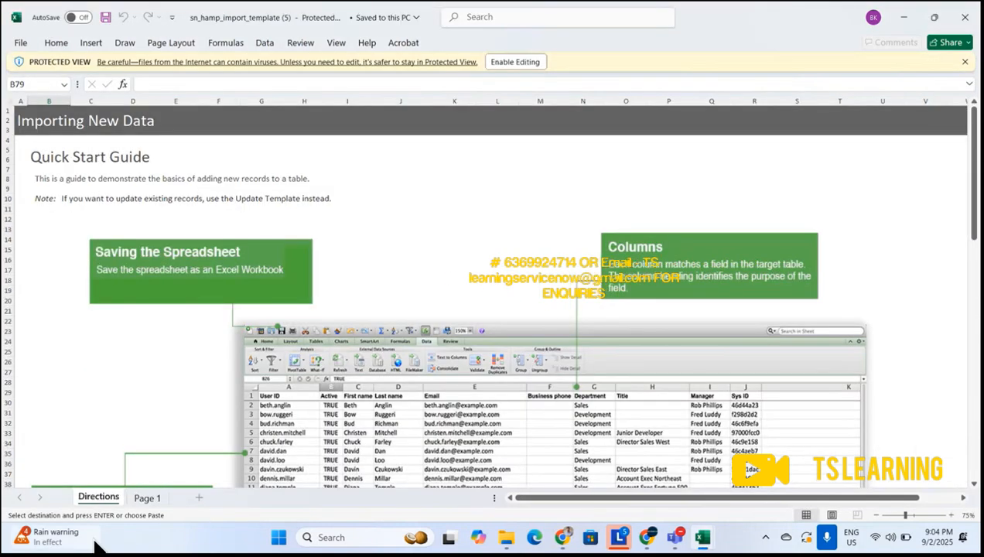
click(133, 499)
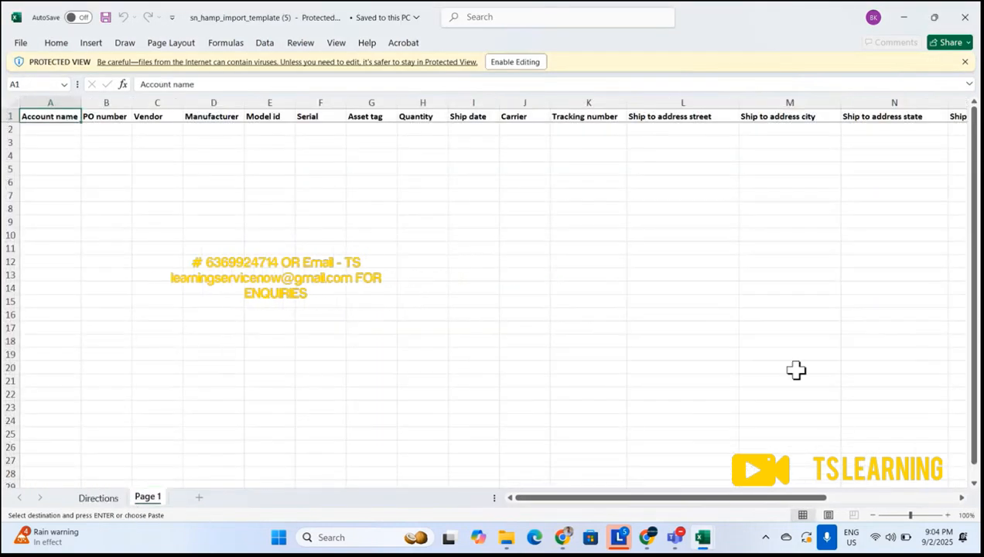
click(512, 62)
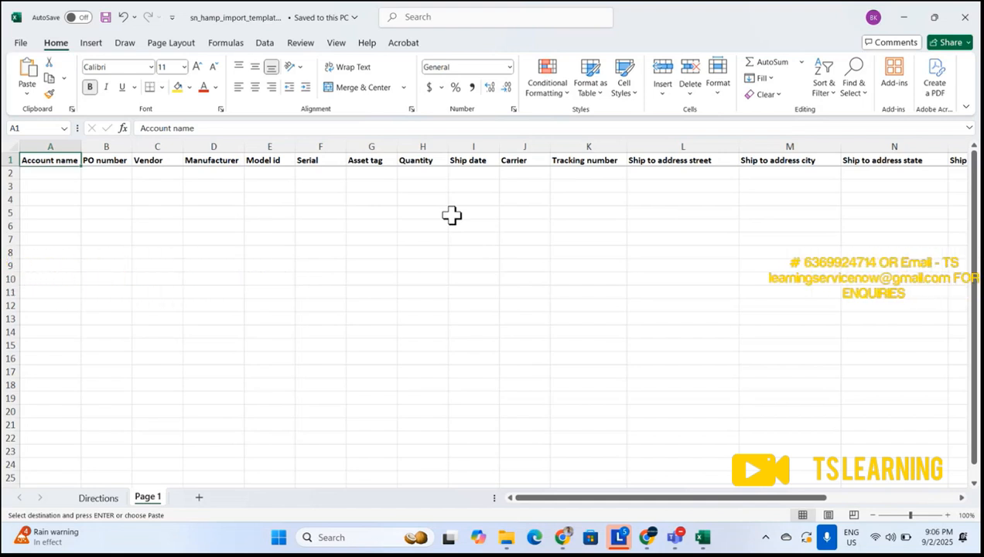
Step: Highlight the PO number and Vendor header cells in yellow
click(422, 228)
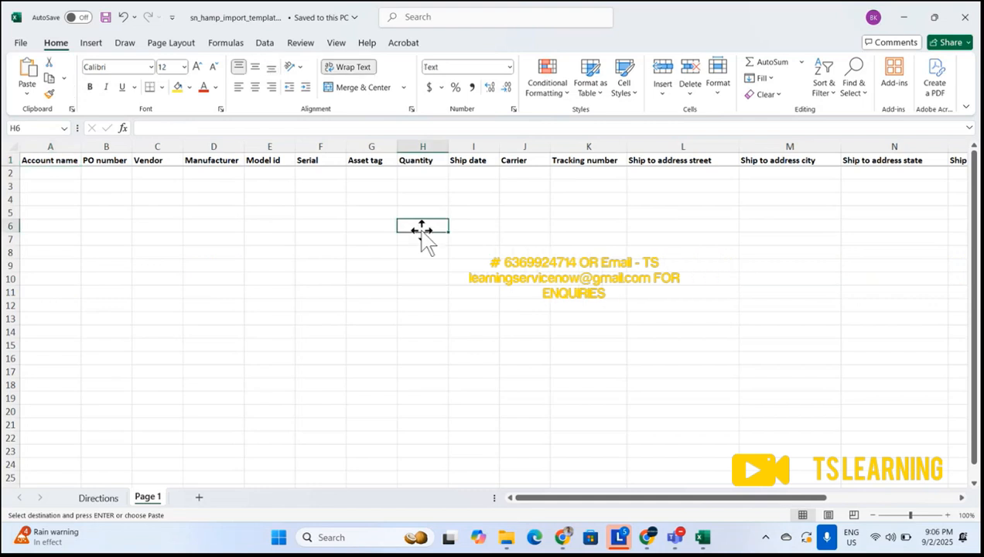
click(330, 225)
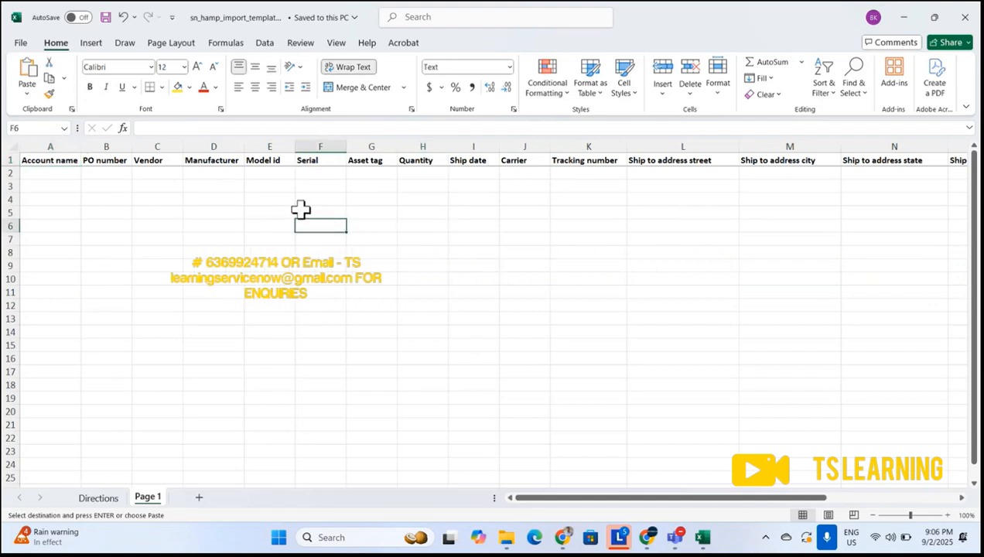
click(93, 162)
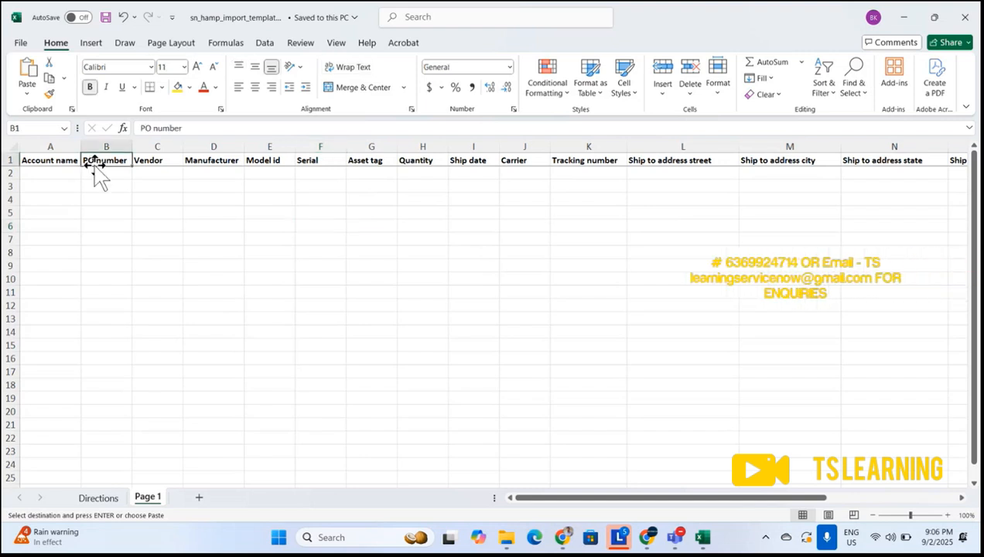
click(30, 162)
click(102, 165)
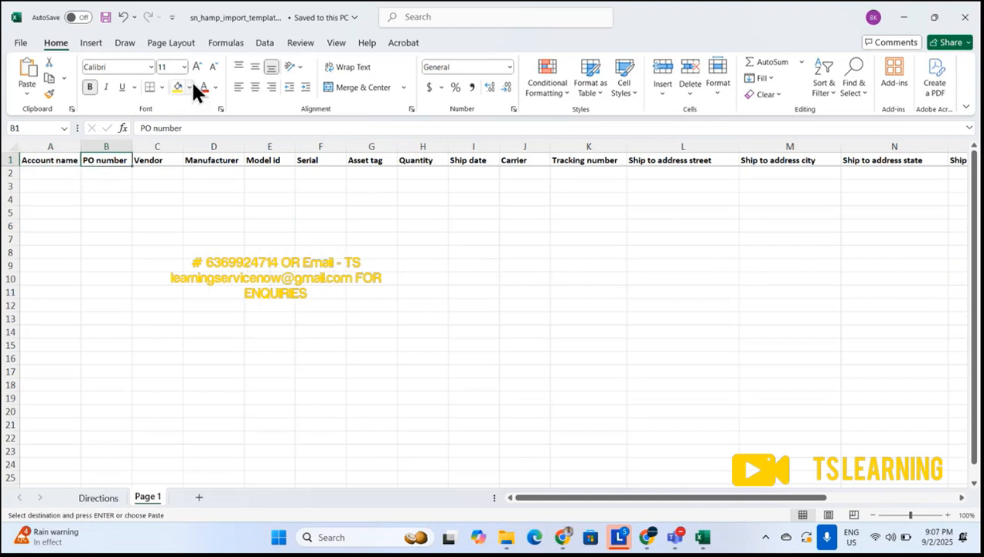
click(177, 87)
click(153, 162)
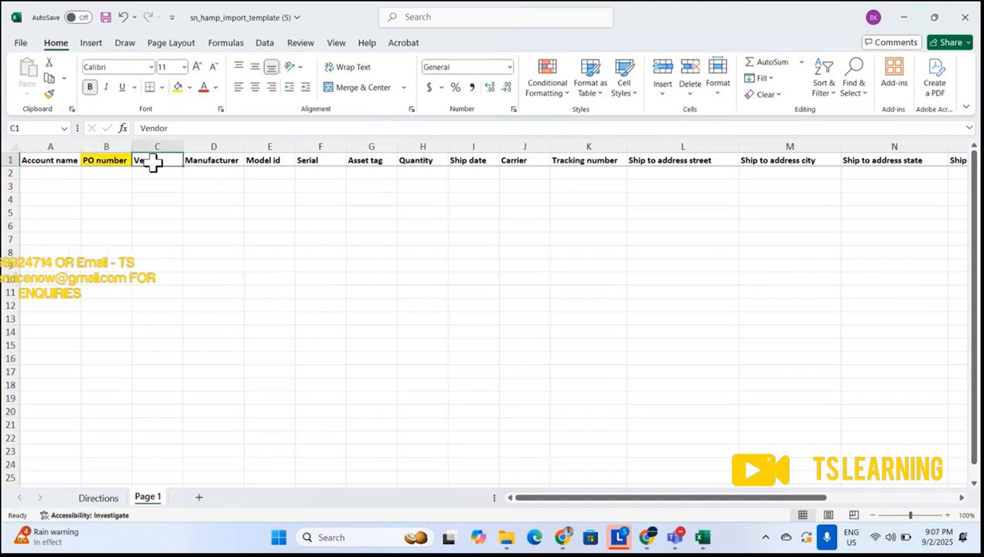
click(177, 88)
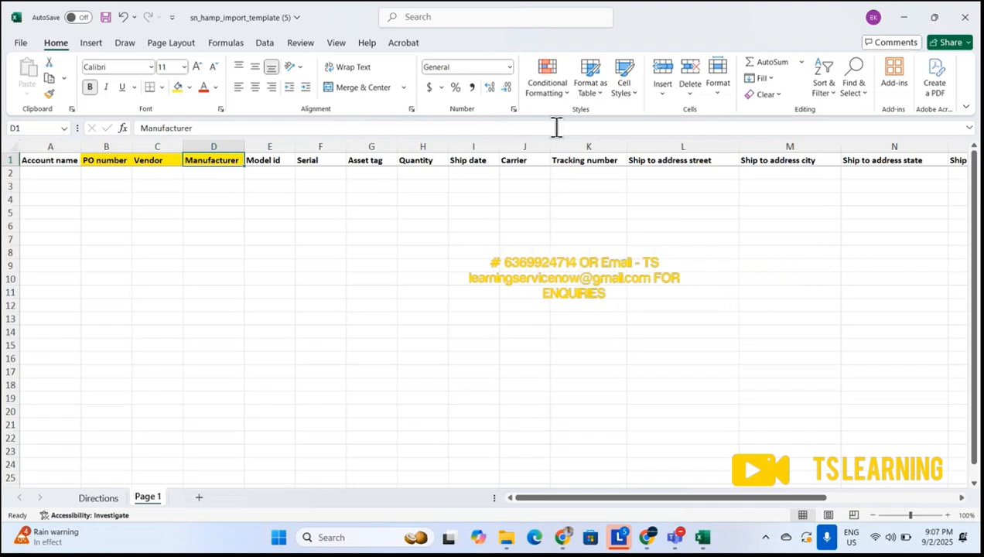
Step: Highlight the header cells from Manufacturer through Quantity in yellow
key(shift+Right)
key(shift+Right)
key(shift+Right)
key(shift+Right)
key(shift+Left)
key(shift+Left)
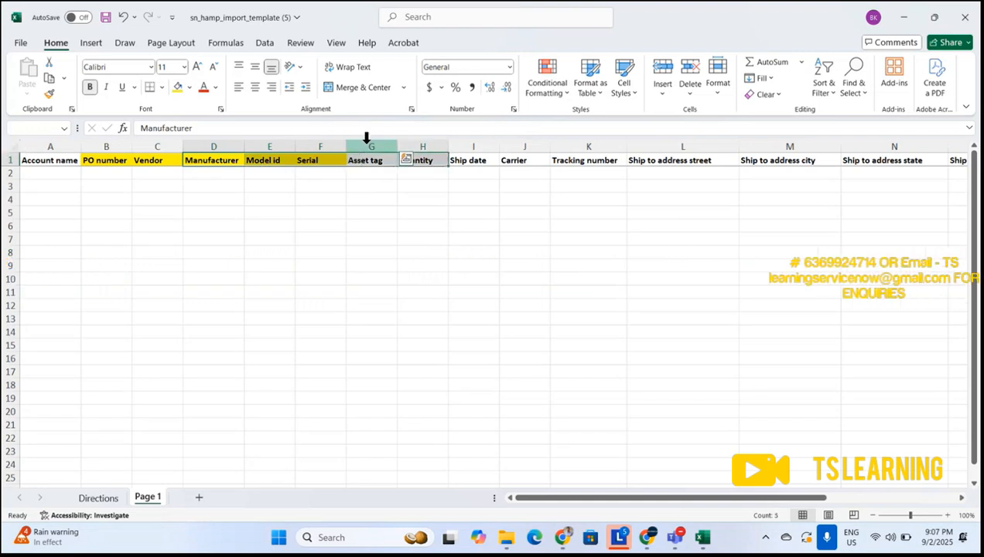
key(shift+Right)
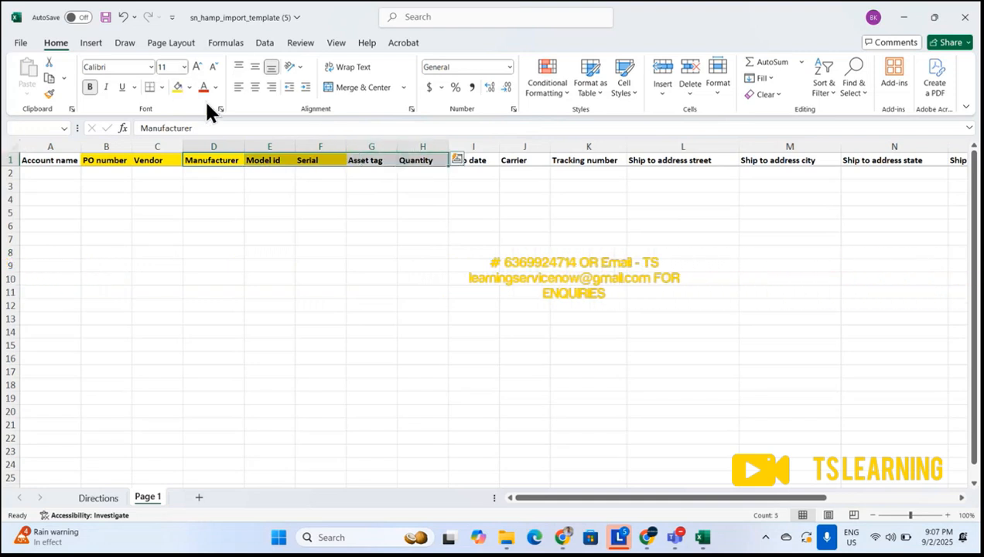
click(177, 86)
Step: Highlight the four Ship to address headers, street through zip, in yellow
click(733, 160)
drag(733, 161, 866, 160)
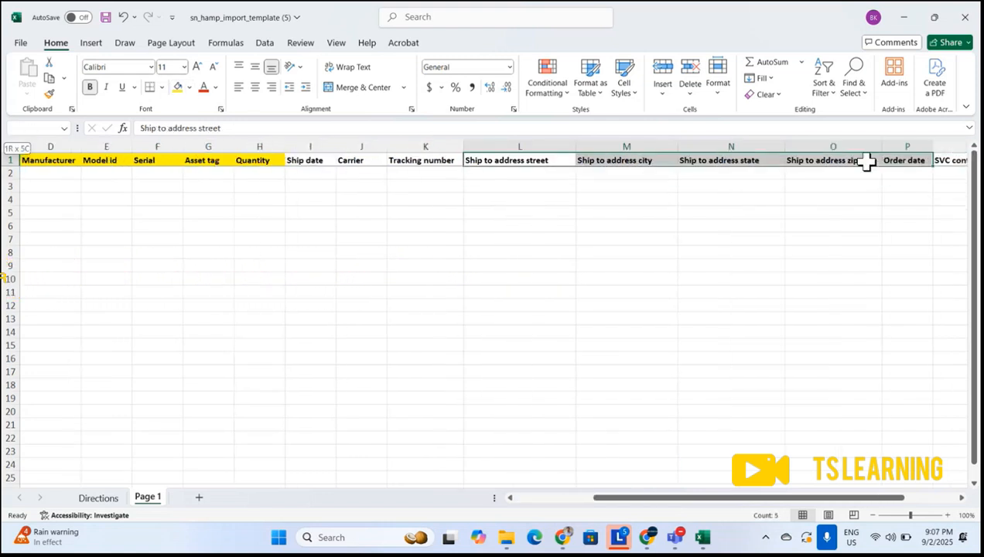
click(178, 86)
click(611, 292)
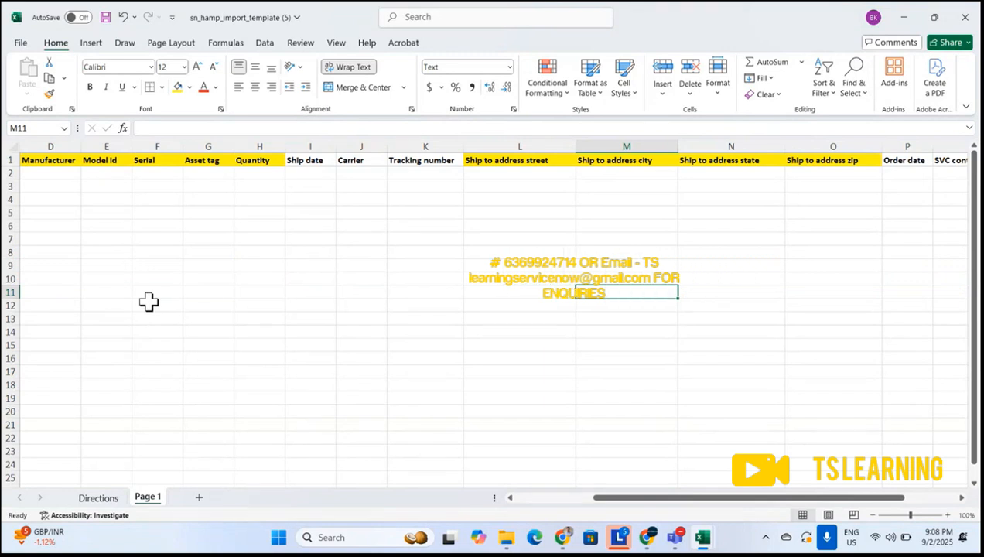
Step: Examine the highlighted column headers from PO number to Model id and the empty cells beneath them
click(140, 236)
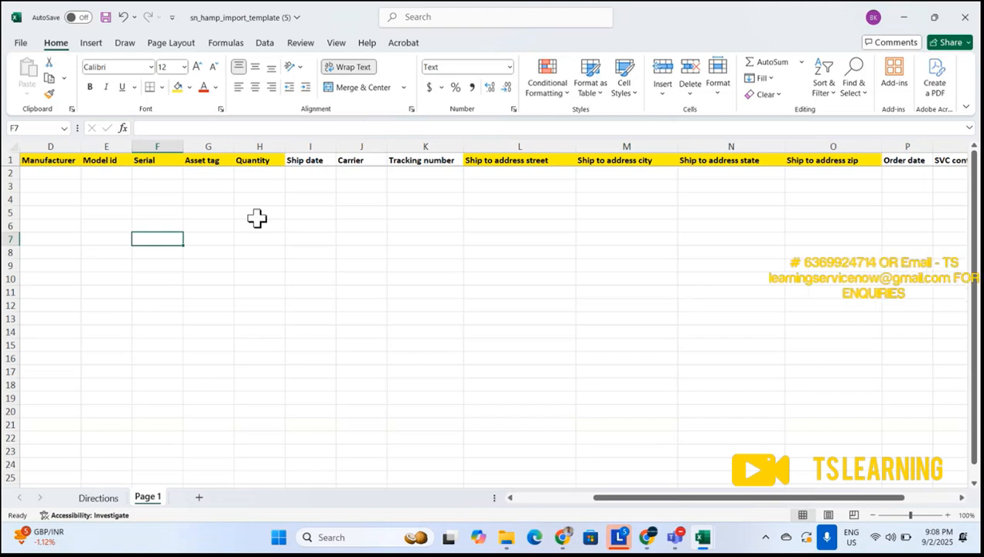
key(Left)
key(Left)
key(Left)
key(Left)
key(Left)
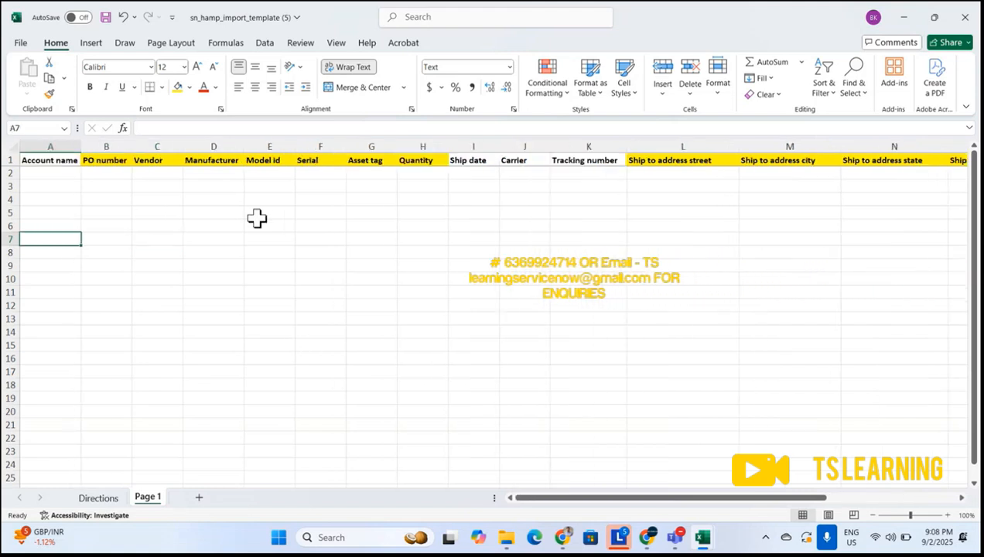
key(Right)
key(Right)
key(Up)
key(Up)
key(Up)
key(Up)
key(Up)
key(Up)
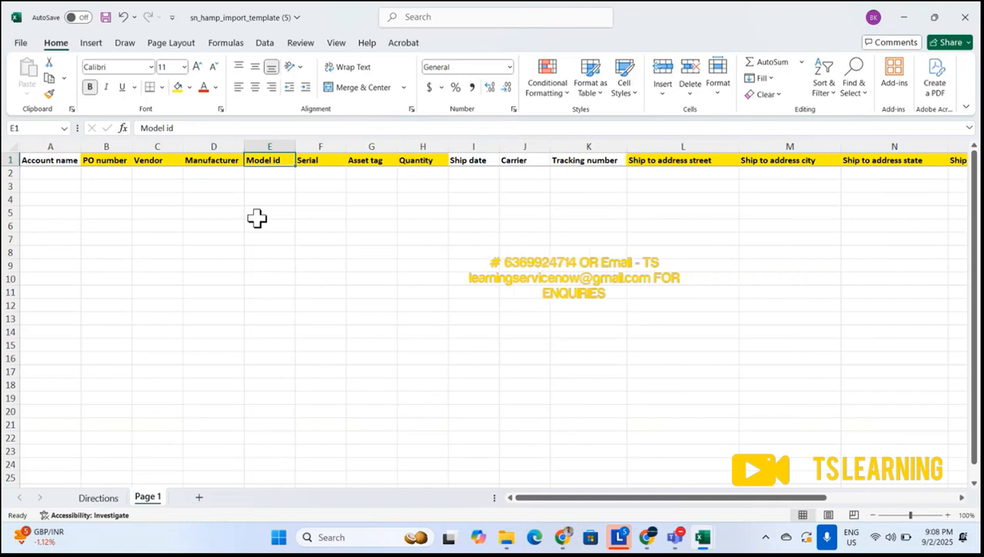
key(Down)
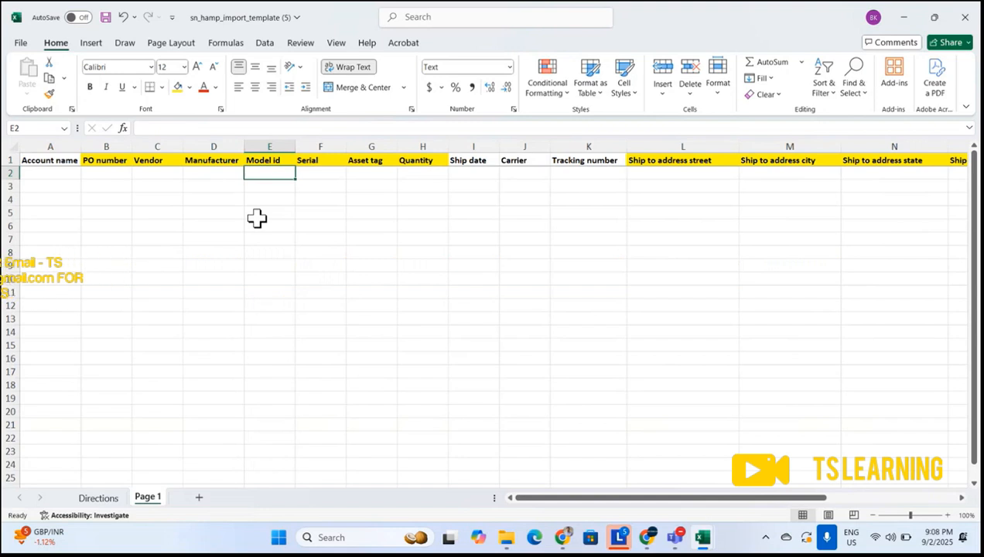
key(Up)
key(Left)
key(Down)
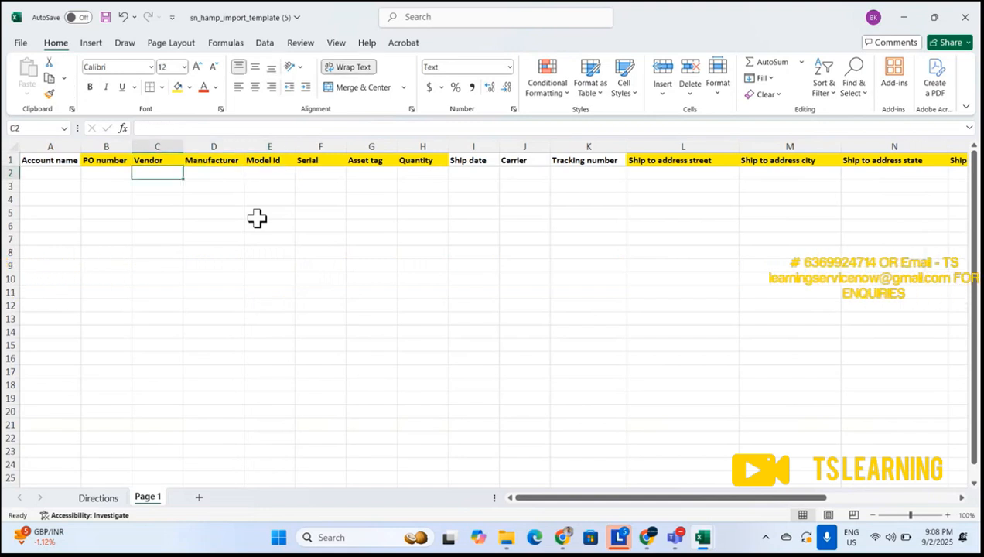
key(Up)
key(Left)
key(Down)
key(Right)
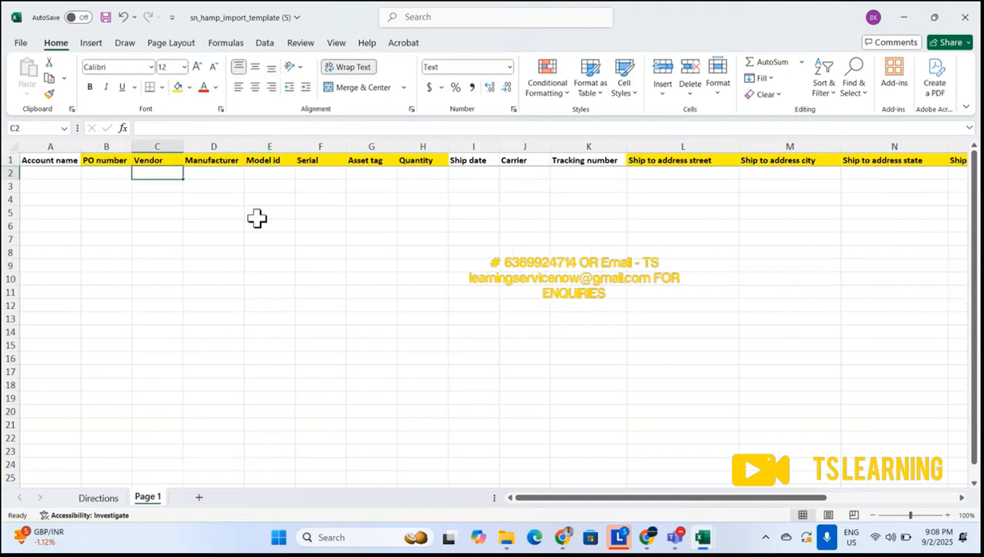
key(Up)
key(Left)
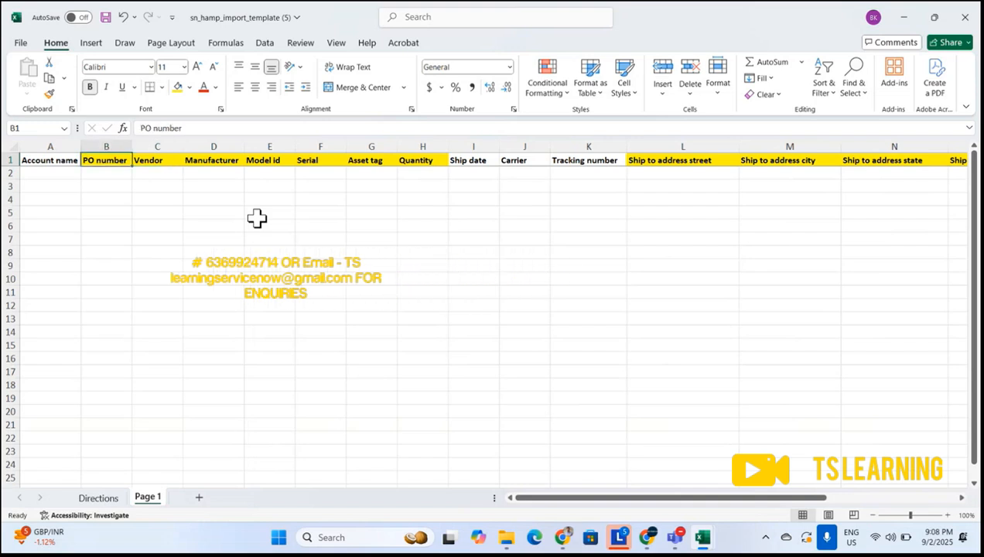
key(Down)
key(Up)
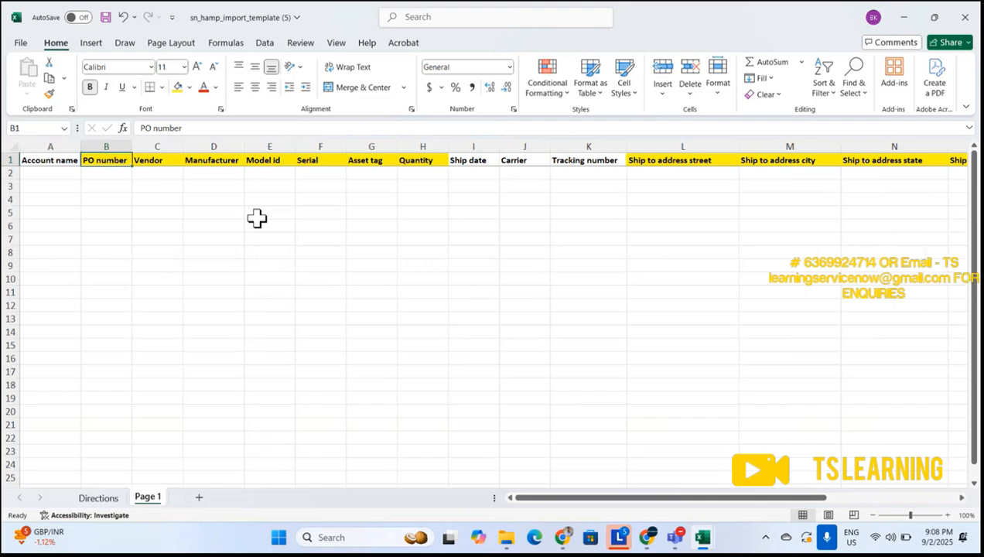
key(Down)
key(Up)
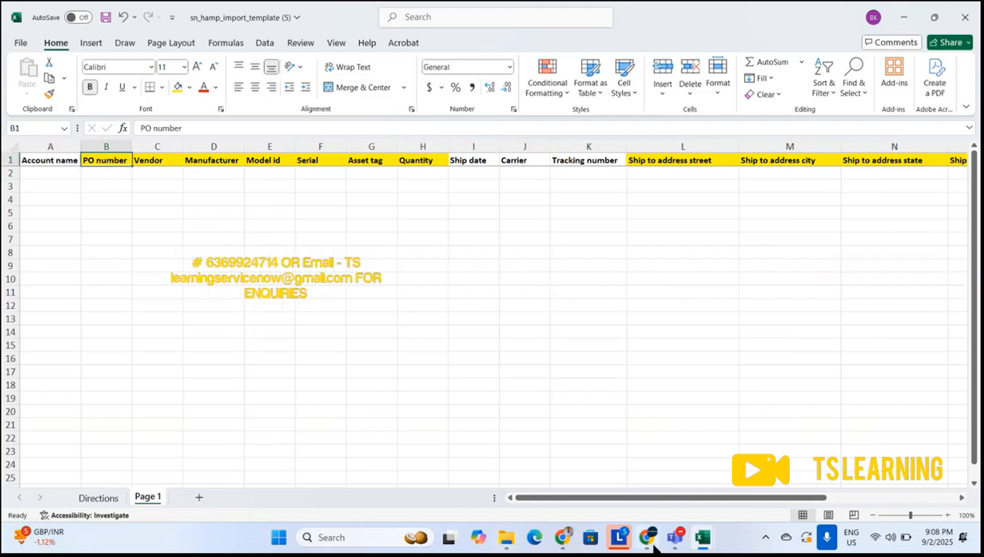
Step: Switch to ServiceNow in Chrome, open the procurement Purchase Orders list in a new browser tab and view the first purchase order
mouse_move(649, 541)
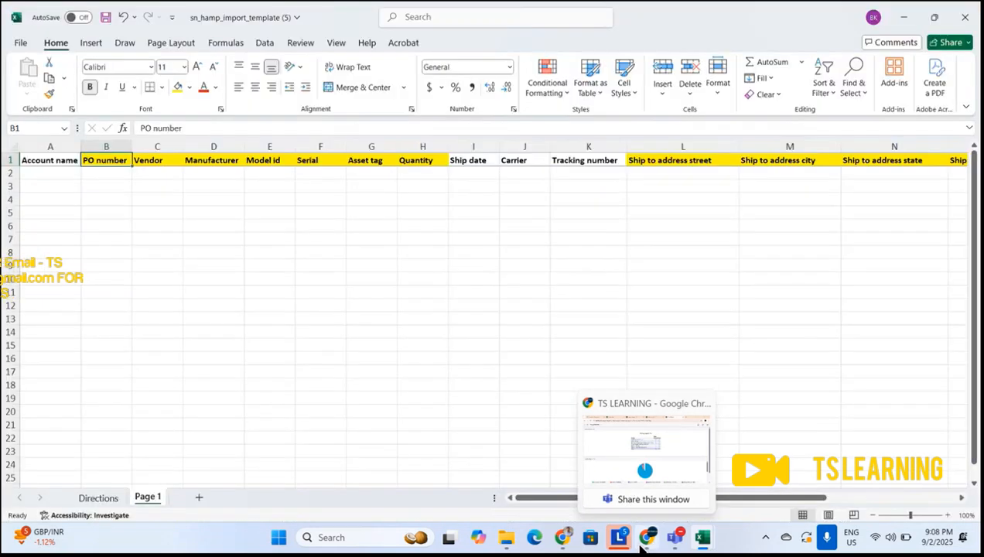
mouse_move(575, 542)
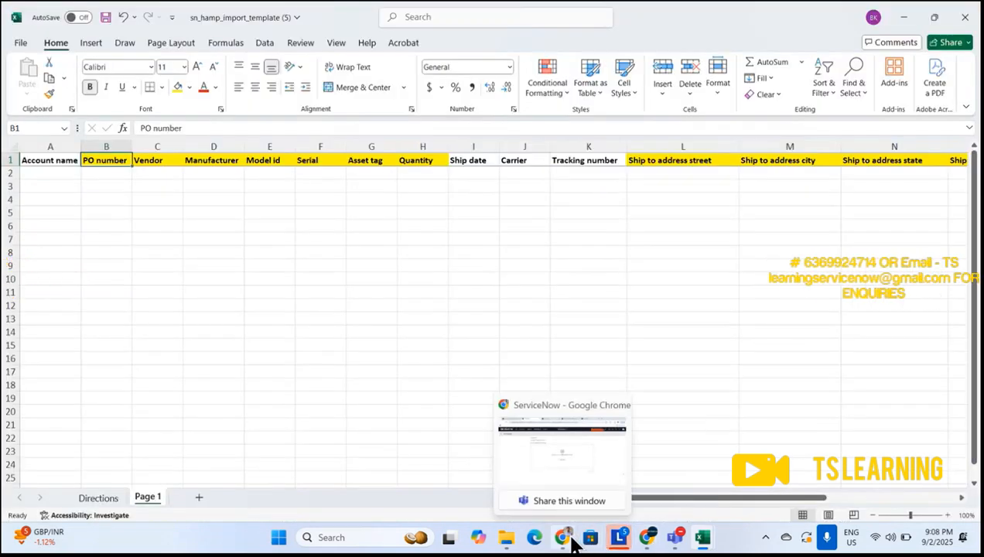
click(517, 414)
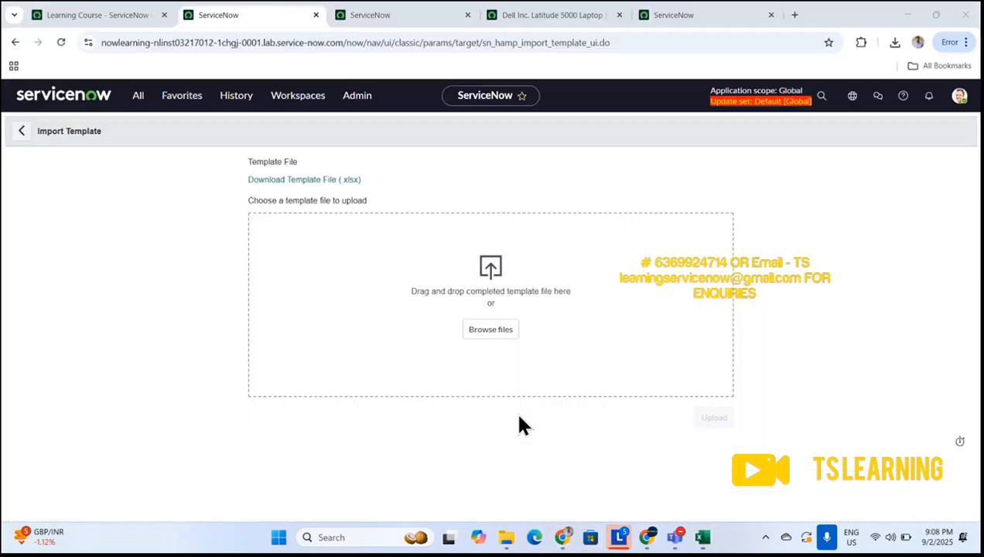
click(137, 98)
key(alt+Tab)
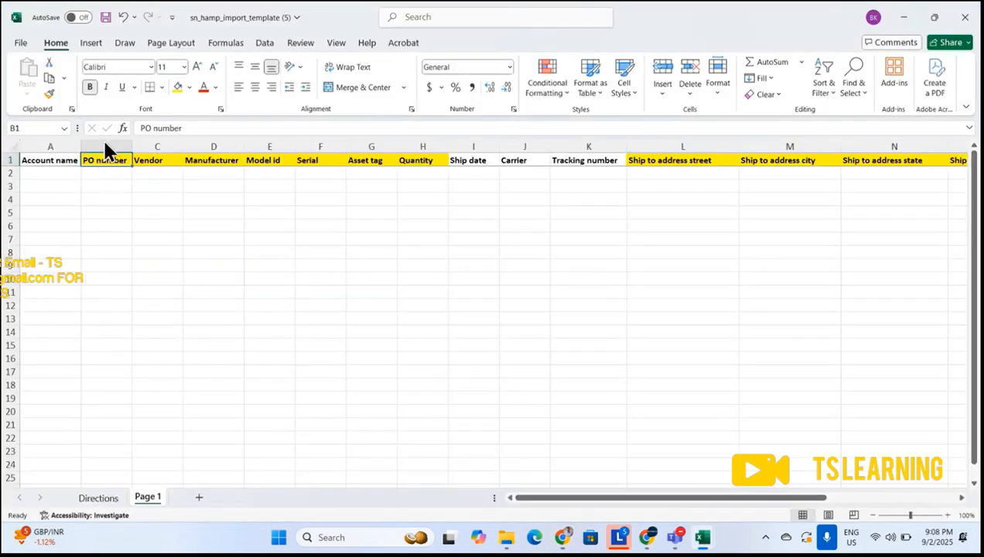
key(alt+Tab)
click(138, 95)
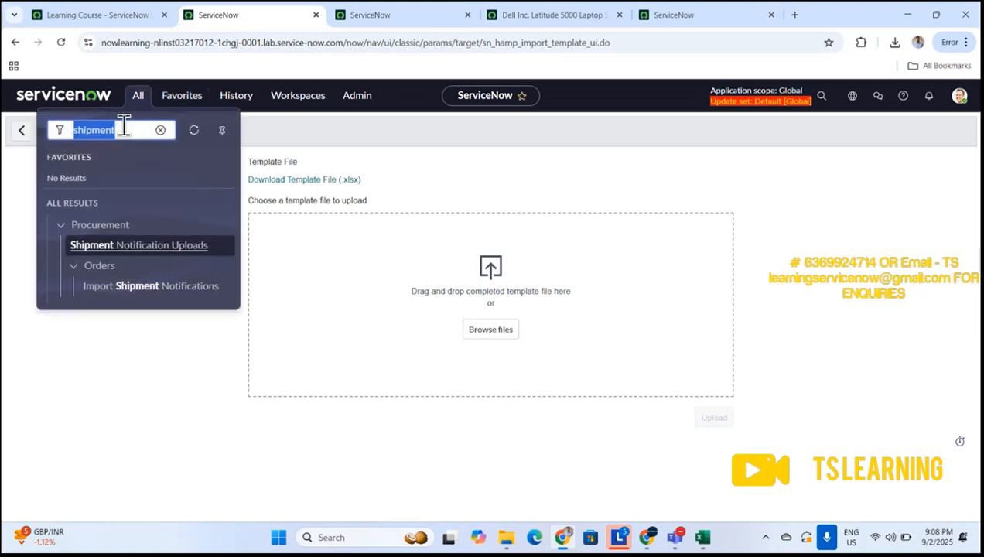
text(purchase)
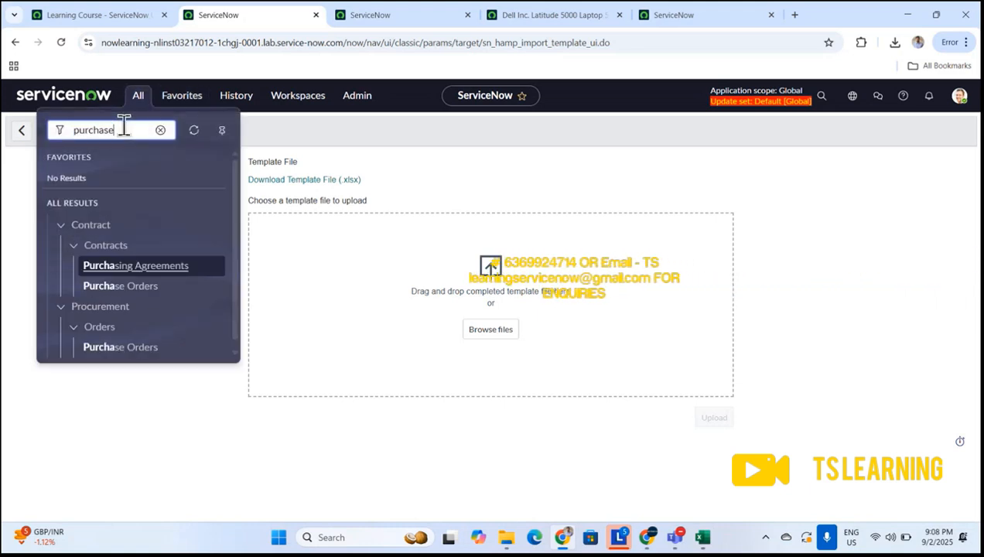
ctrl+click(131, 328)
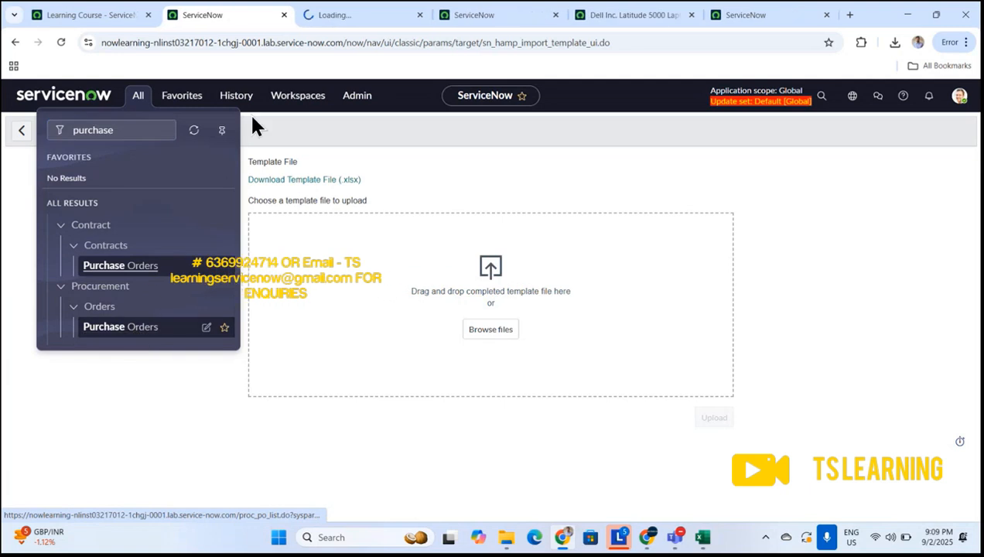
click(325, 17)
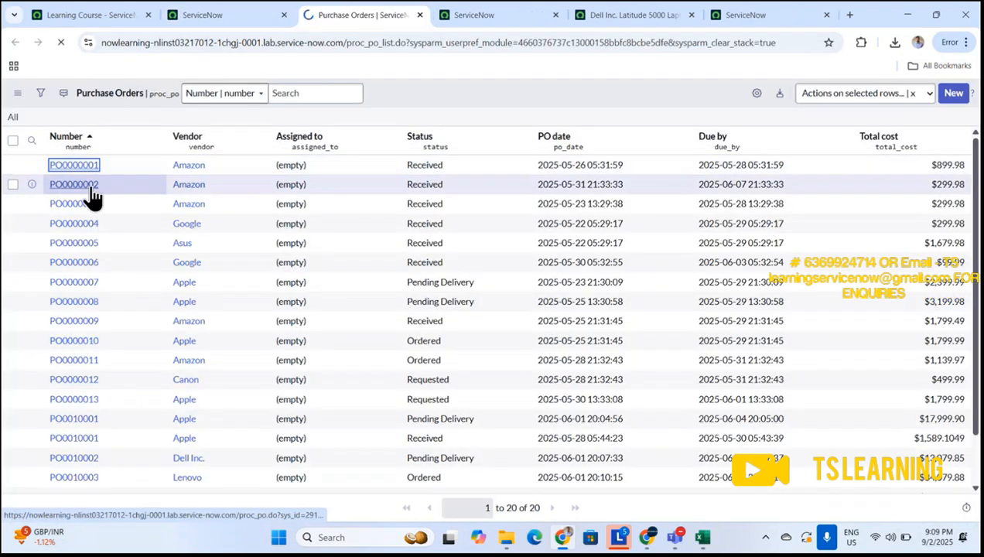
click(87, 167)
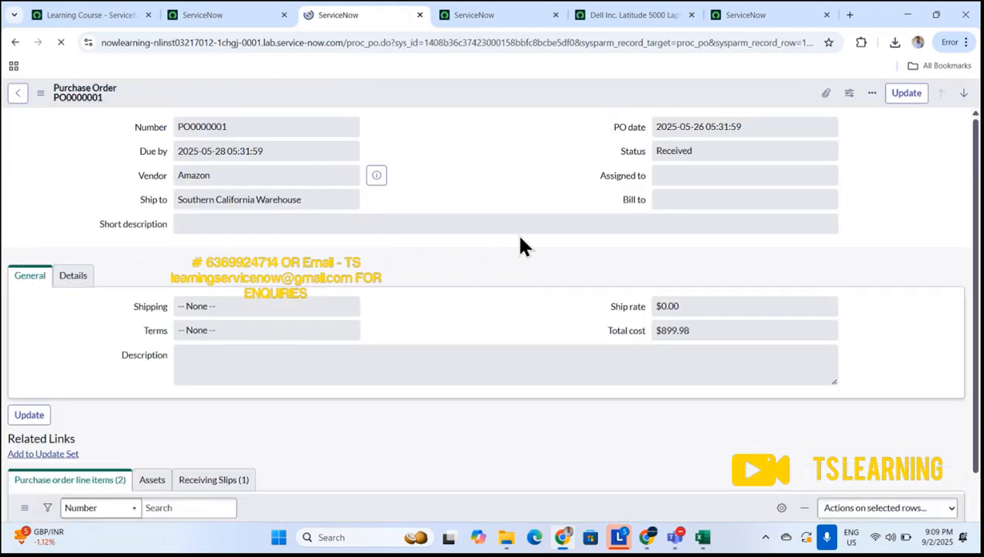
Step: Review the first purchase order's line items and header details, and return to the Import Template page
scroll(515, 235, down, 2)
scroll(510, 391, down, 1)
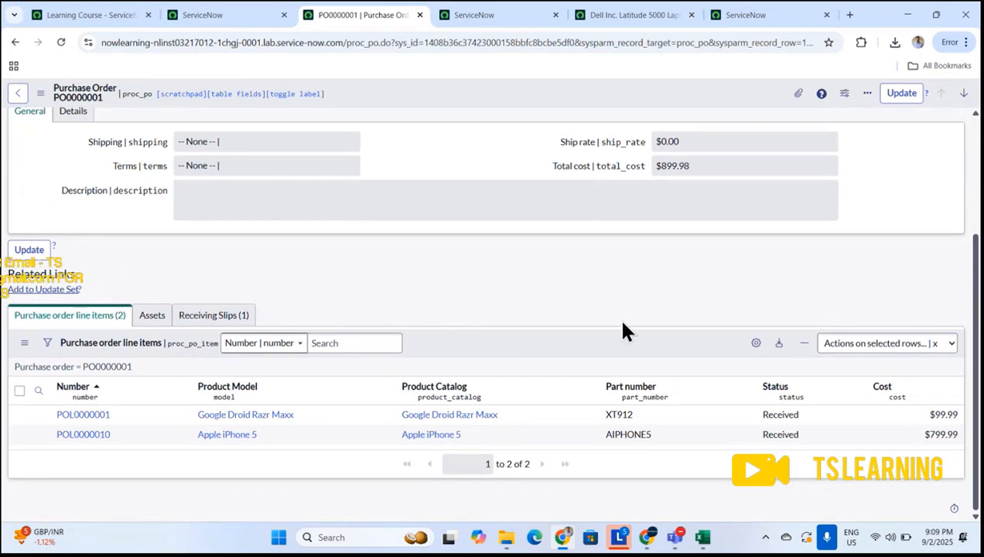
scroll(455, 285, up, 3)
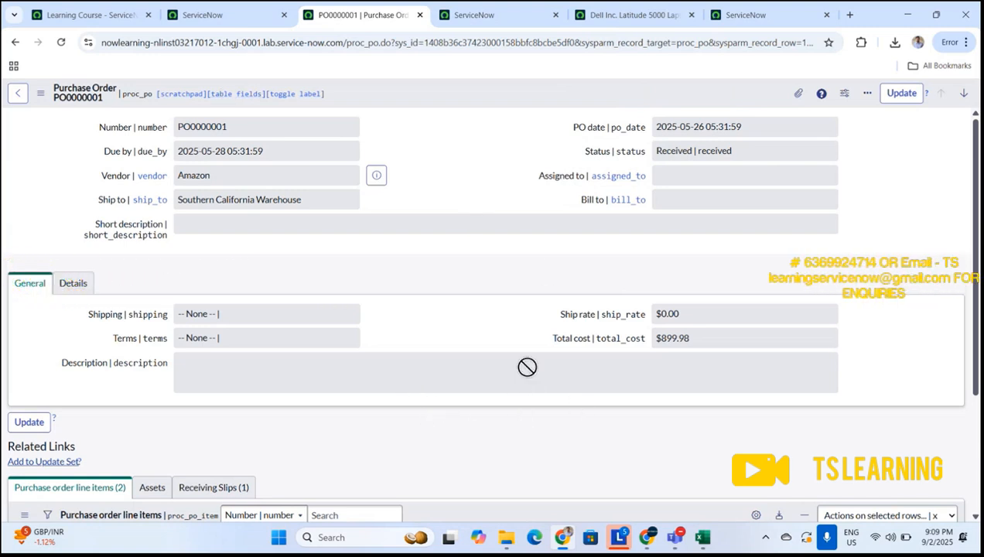
click(212, 15)
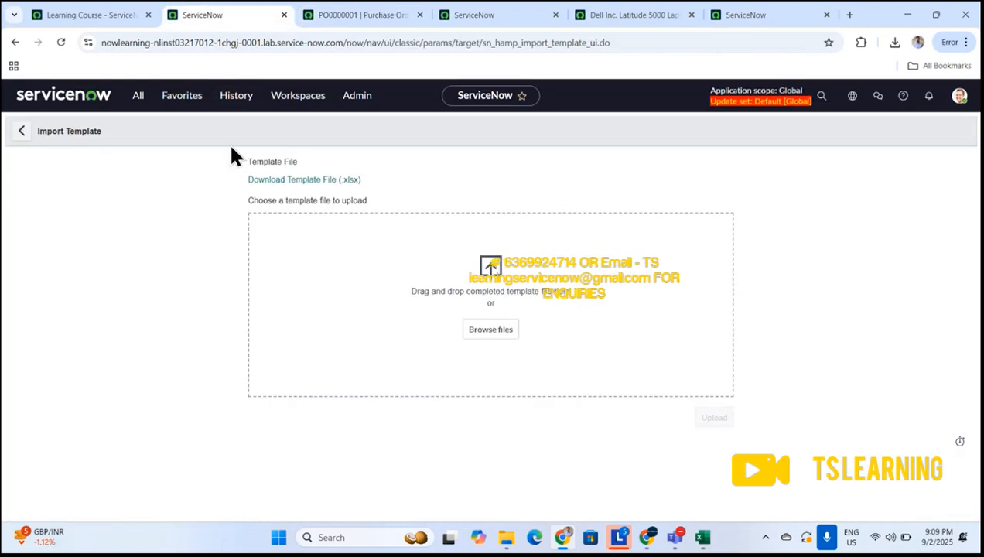
Step: Switch to the Serial numbers data workbook in Excel and copy the column B serial numbers on Sheet2 from ABC12 down
key(alt+Tab)
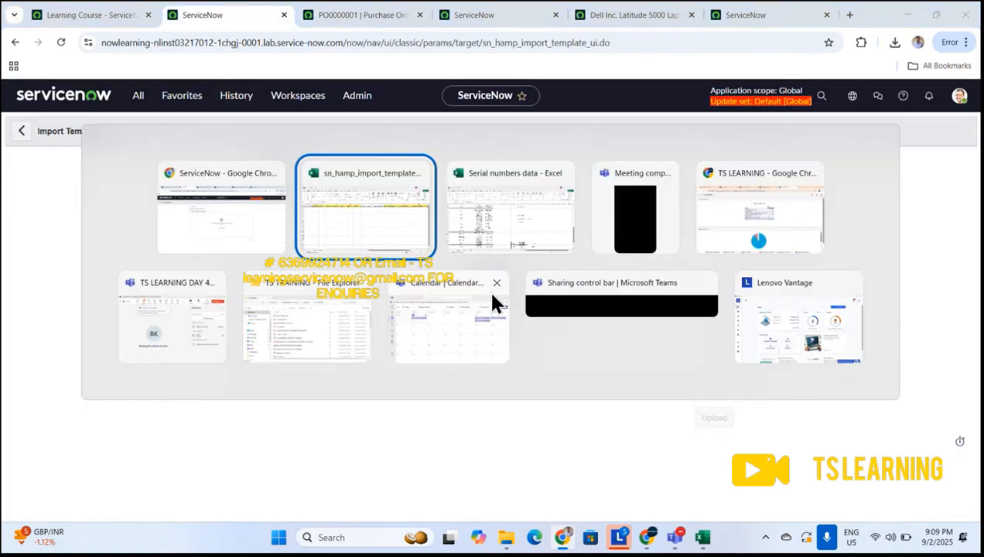
click(373, 257)
key(alt+Tab)
key(alt+Tab)
scroll(595, 309, down, 3)
scroll(567, 328, up, 5)
click(134, 497)
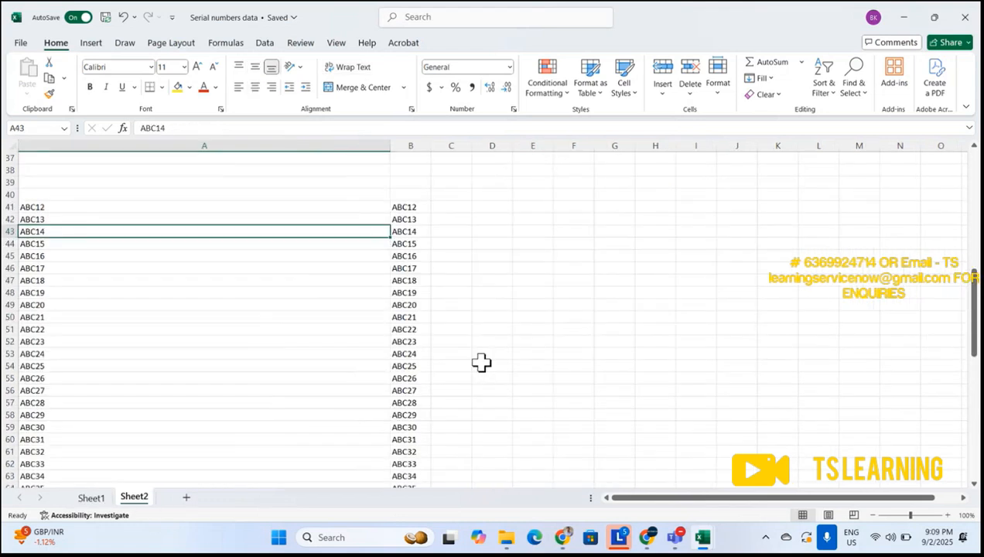
scroll(433, 333, up, 3)
click(411, 318)
key(ctrl+shift+Down)
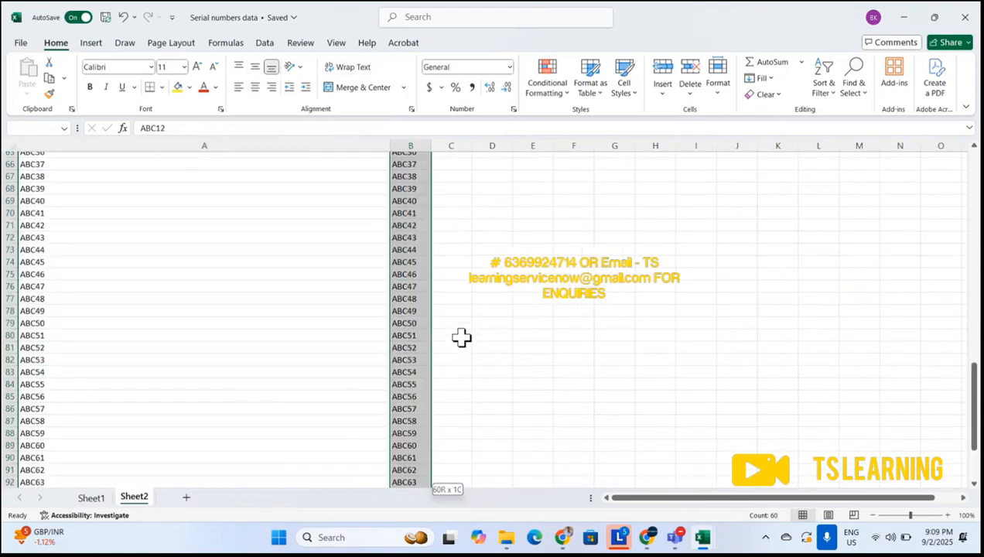
key(ctrl+c)
Step: Paste the copied serial numbers into the Serial and Asset tag columns of the import template, starting in row 2
key(alt+Tab)
key(alt+Tab)
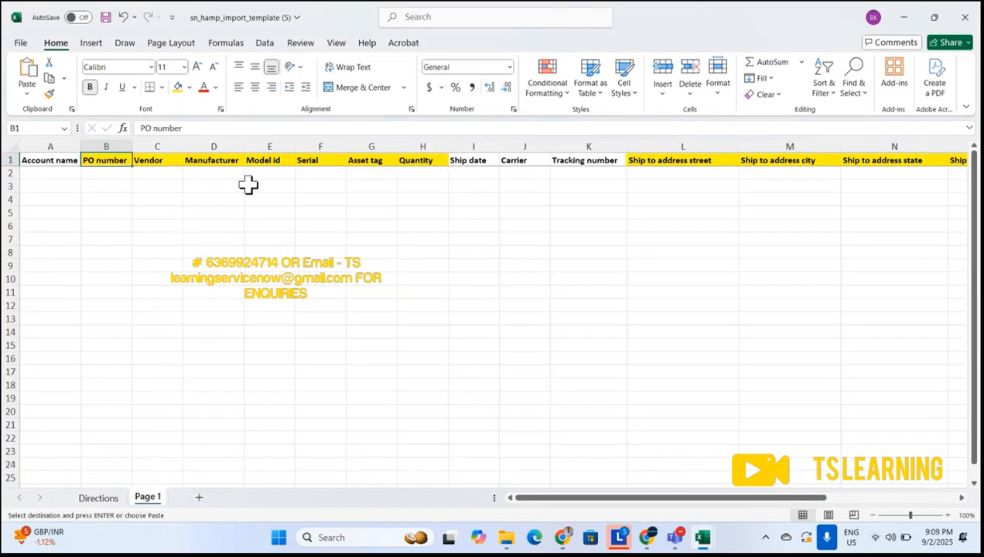
click(271, 175)
click(320, 175)
key(ctrl+v)
key(Left)
key(Right)
key(Right)
key(ctrl+v)
key(Left)
Step: Copy model number 5580 from the Dell Latitude 5000 Laptop hardware model in Chrome into the template's first Model id cell
key(alt+Tab)
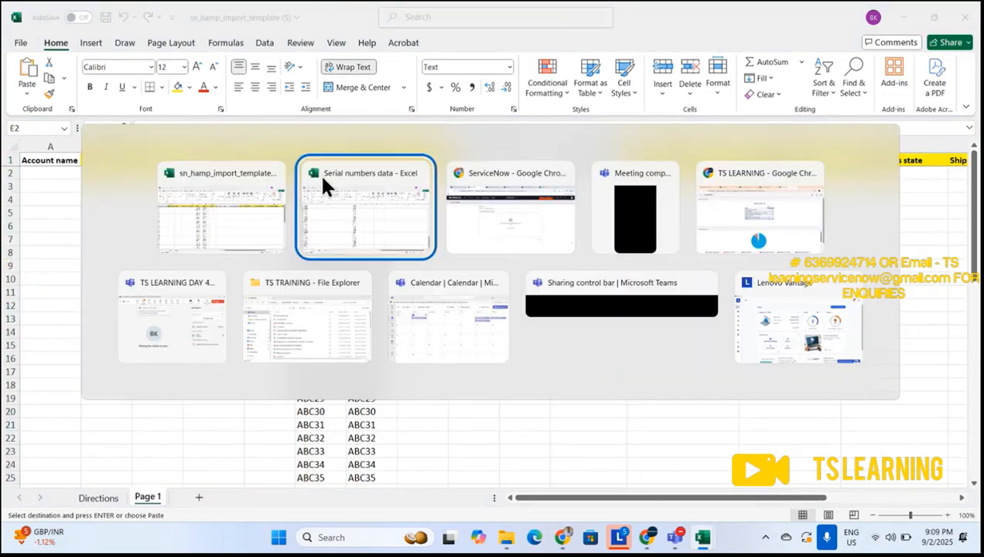
key(alt+Tab)
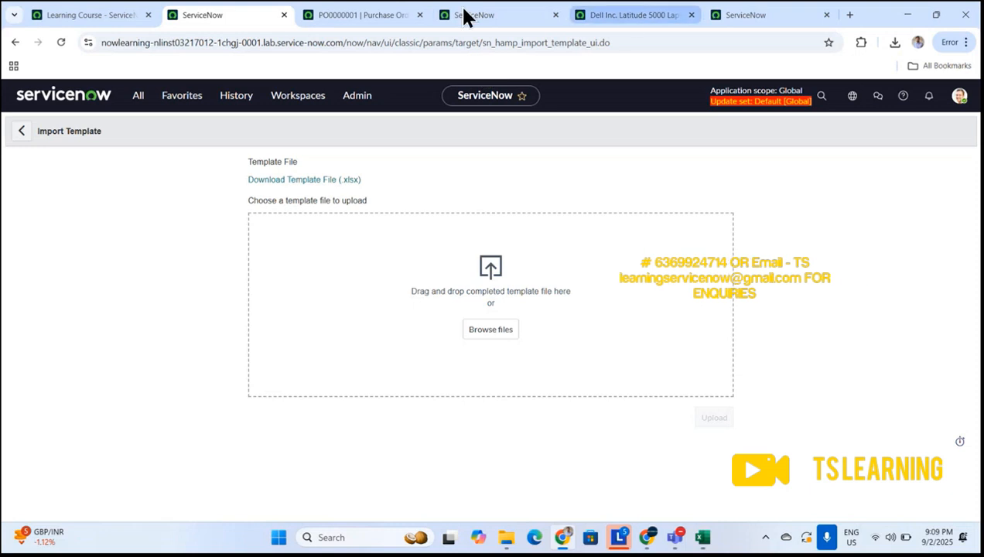
double_click(884, 16)
click(645, 117)
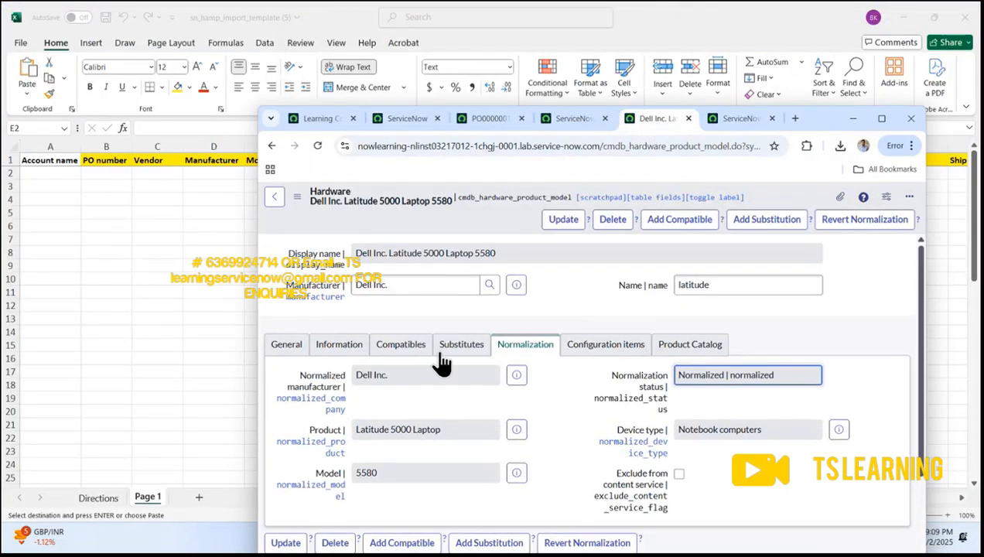
click(286, 344)
double_click(724, 412)
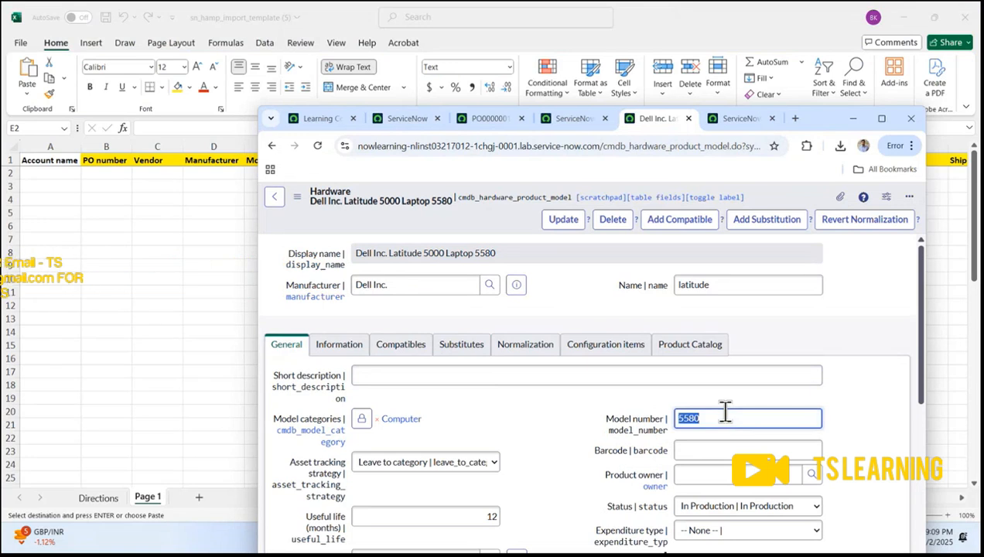
key(alt+Tab)
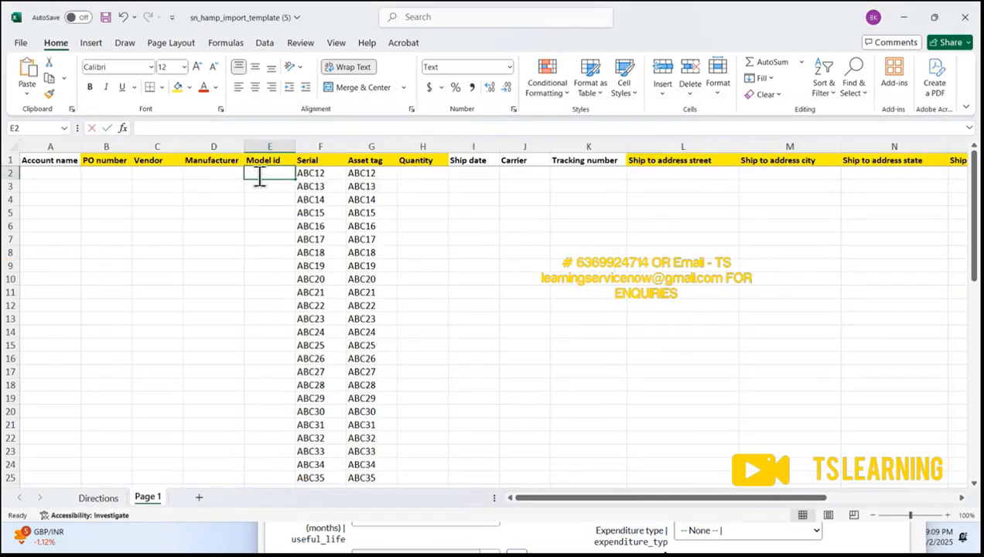
key(ctrl+v)
click(527, 240)
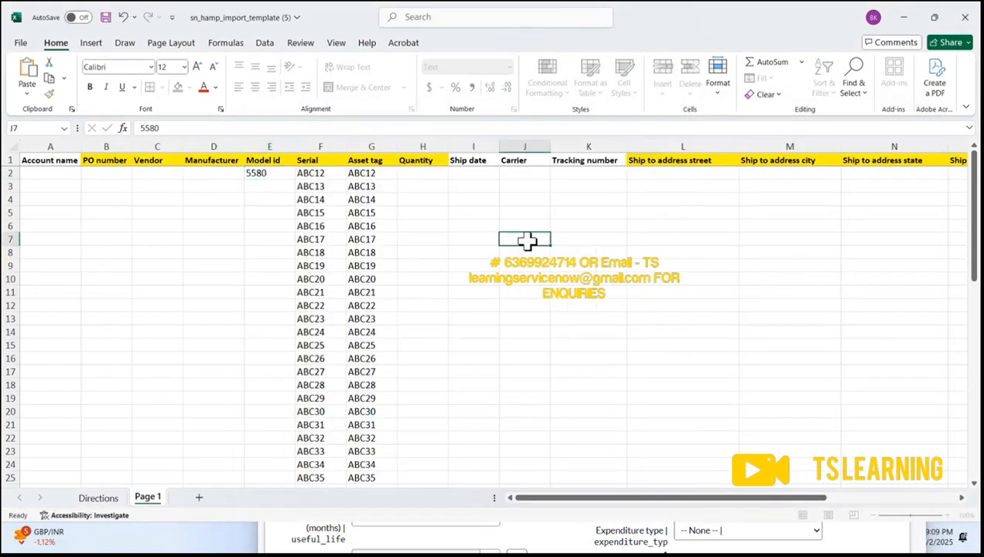
Step: Copy the manufacturer Dell Inc. from the hardware model record in Chrome into Manufacturer cell D2 of the Excel template
key(alt+Tab)
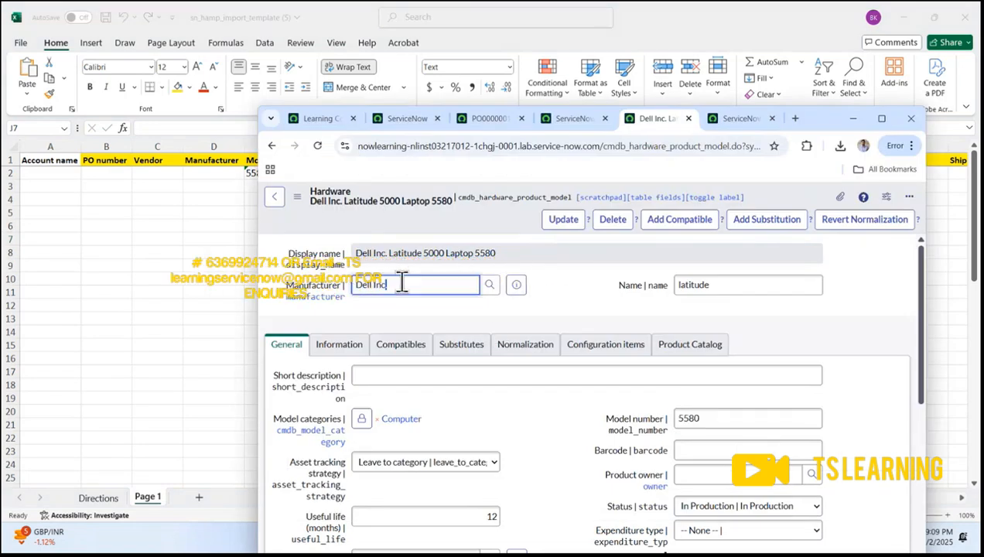
triple_click(402, 284)
key(ctrl+c)
key(alt+Tab)
click(213, 172)
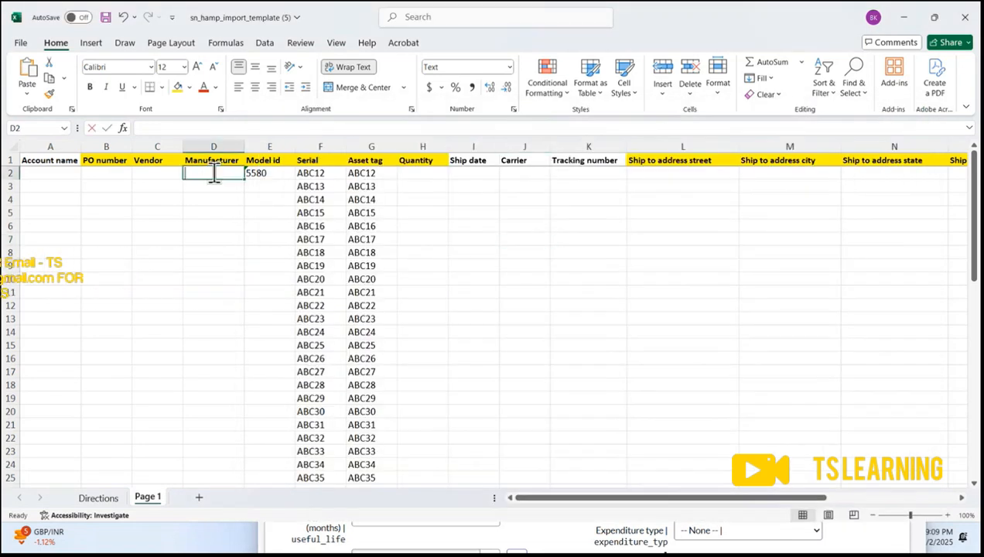
Step: Copy Dell Inc. from the Manufacturer cell into Vendor cell C2
click(139, 174)
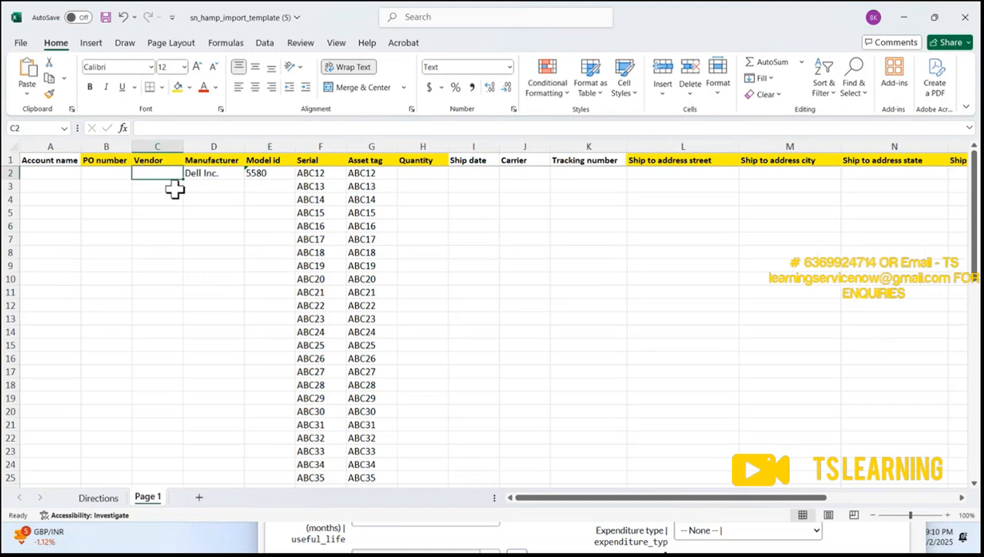
click(211, 176)
key(ctrl+c)
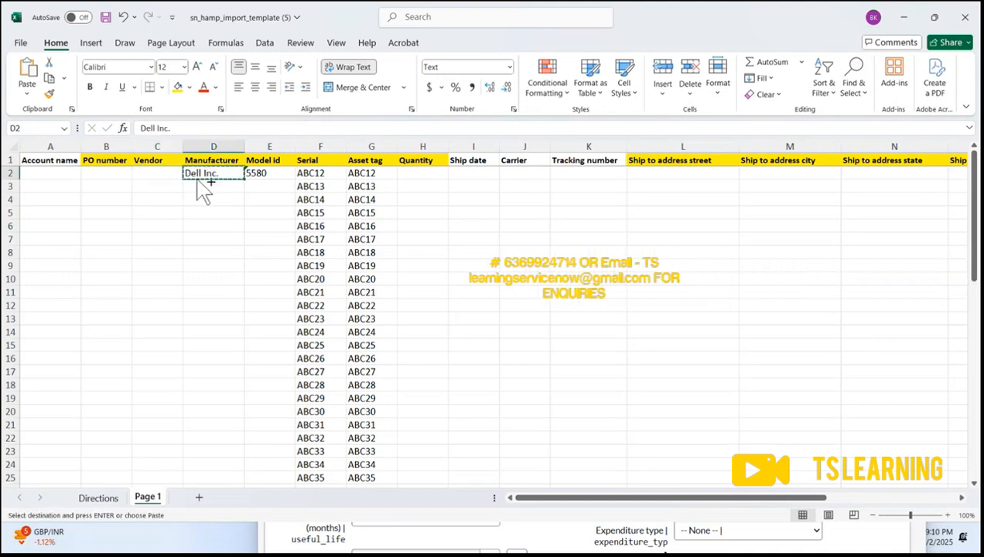
click(162, 172)
key(ctrl+v)
click(305, 174)
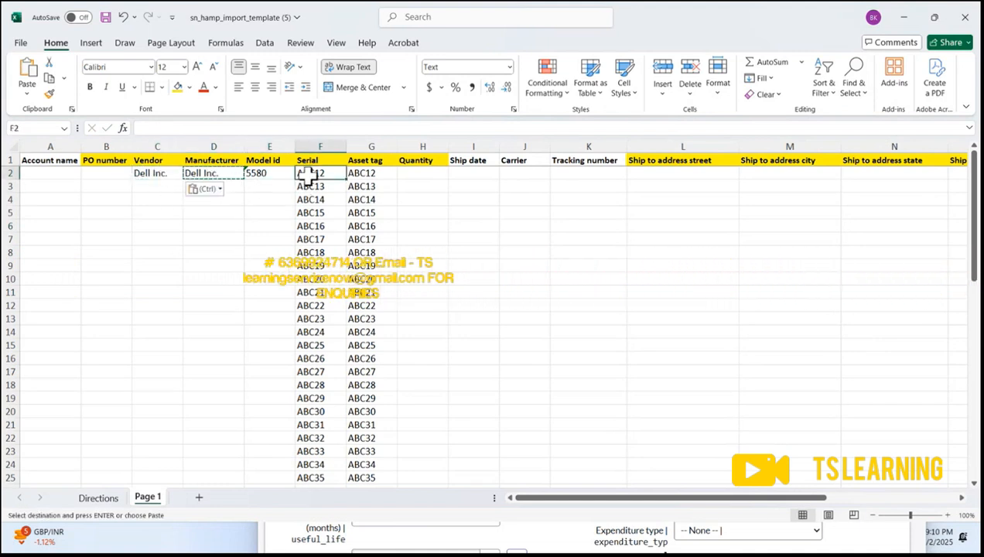
click(405, 180)
Step: Copy the row 2 Vendor, Manufacturer and Model id values down to every row that has a serial number
drag(157, 176, 256, 176)
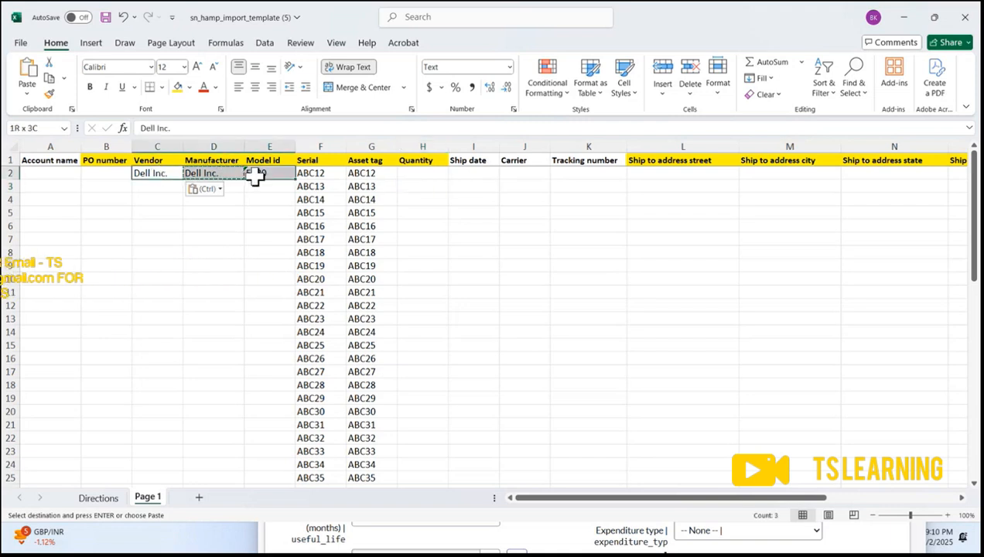
key(Up)
key(Right)
key(Right)
key(Right)
key(Right)
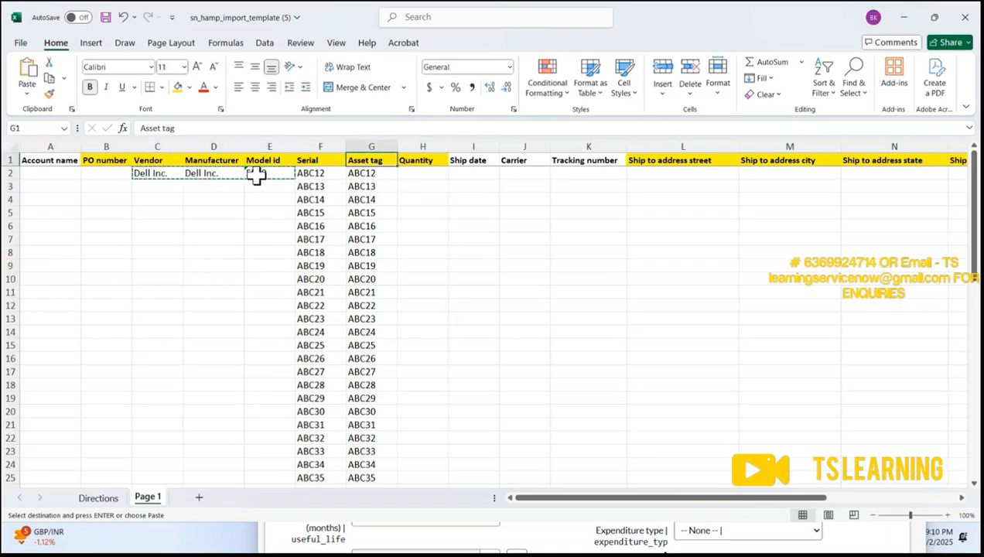
key(Left)
key(Down)
key(ctrl+Down)
key(Left)
key(ctrl+shift+Up)
key(shift+Left)
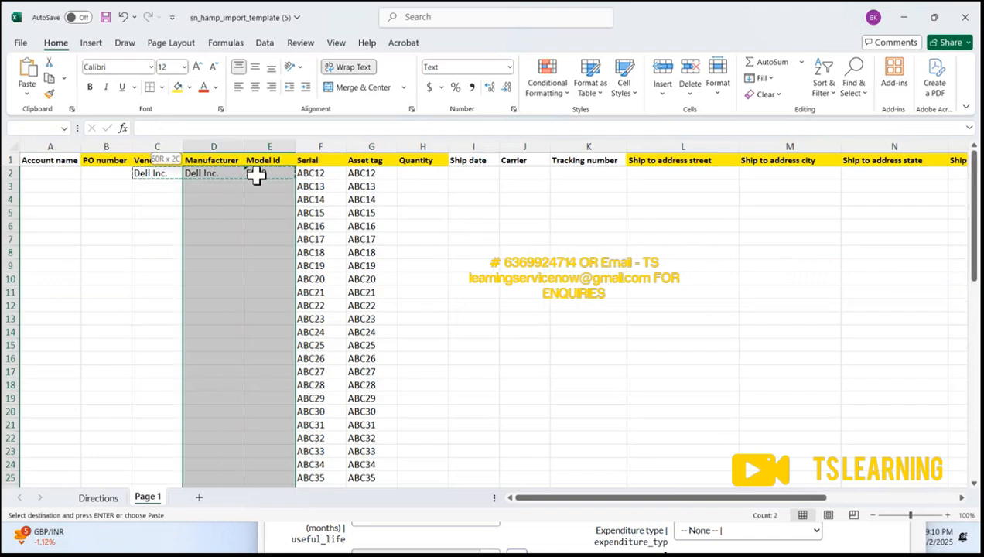
key(shift+Left)
key(Return)
key(ctrl+Up)
key(Down)
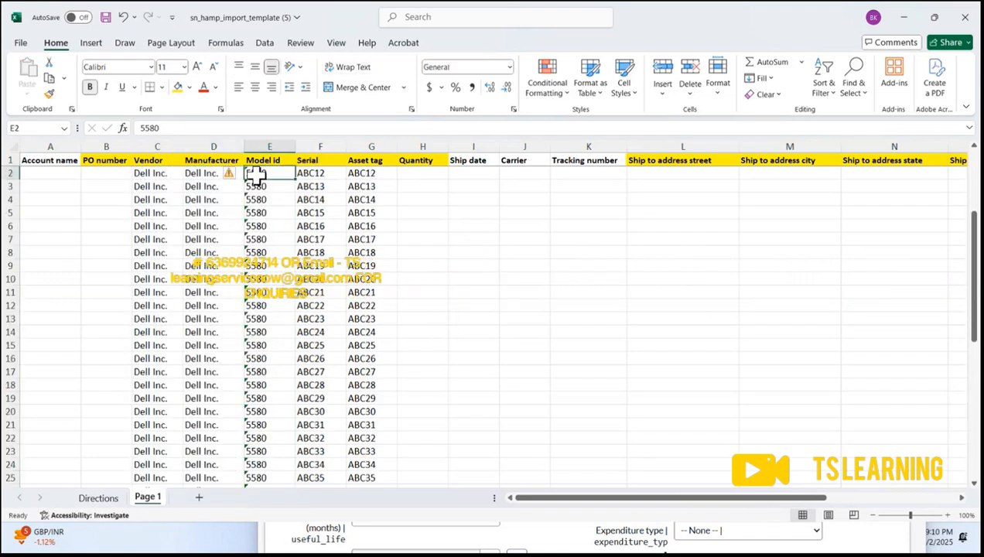
Step: Examine the template's header cells from Vendor across to Order date, including Quantity and the four Ship to address columns
key(Left)
key(Left)
key(Up)
key(Right)
key(Right)
key(Right)
key(Right)
key(Right)
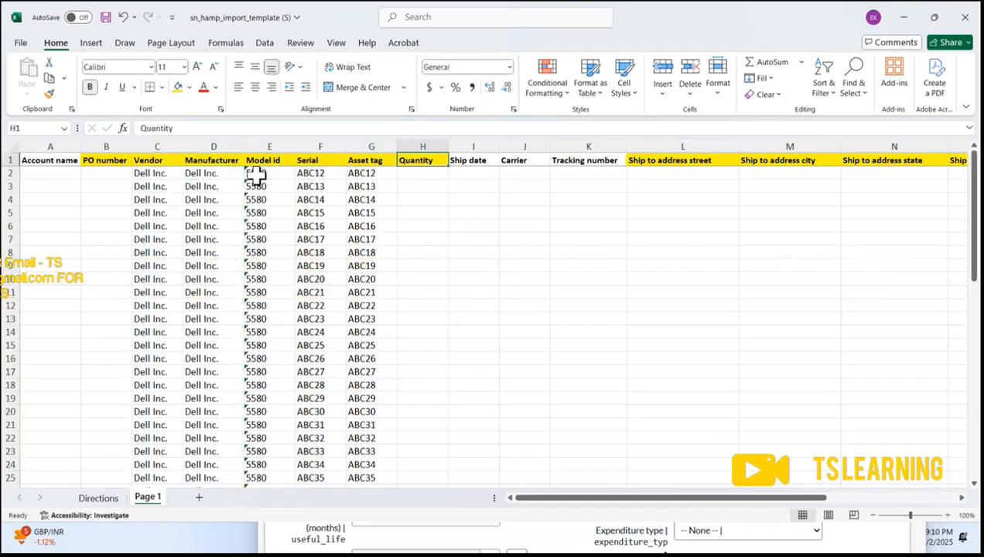
key(Right)
key(Right)
key(Right)
key(Right)
key(Left)
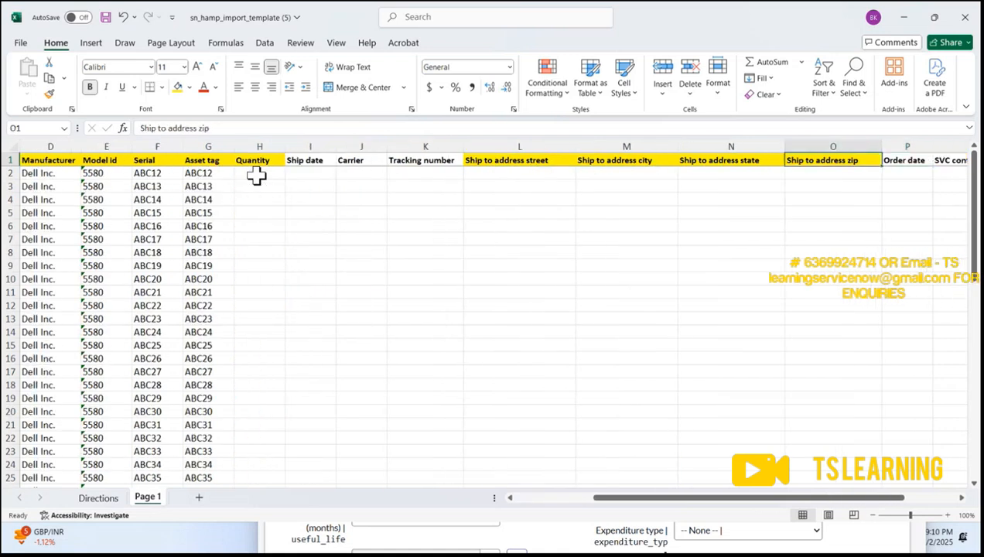
key(Left)
key(Left)
key(Left)
key(Left)
key(Right)
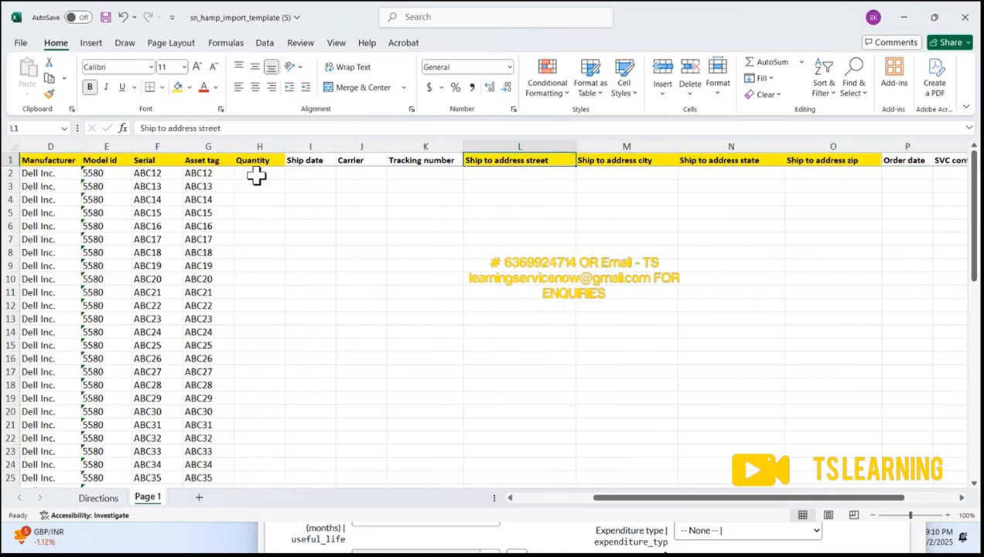
key(Right)
key(Right)
key(Right)
key(Right)
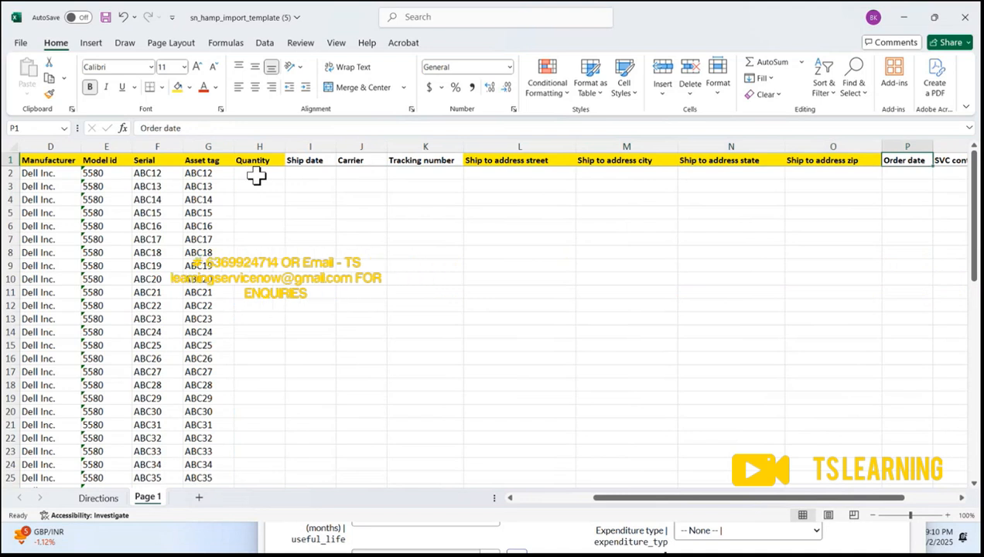
key(Left)
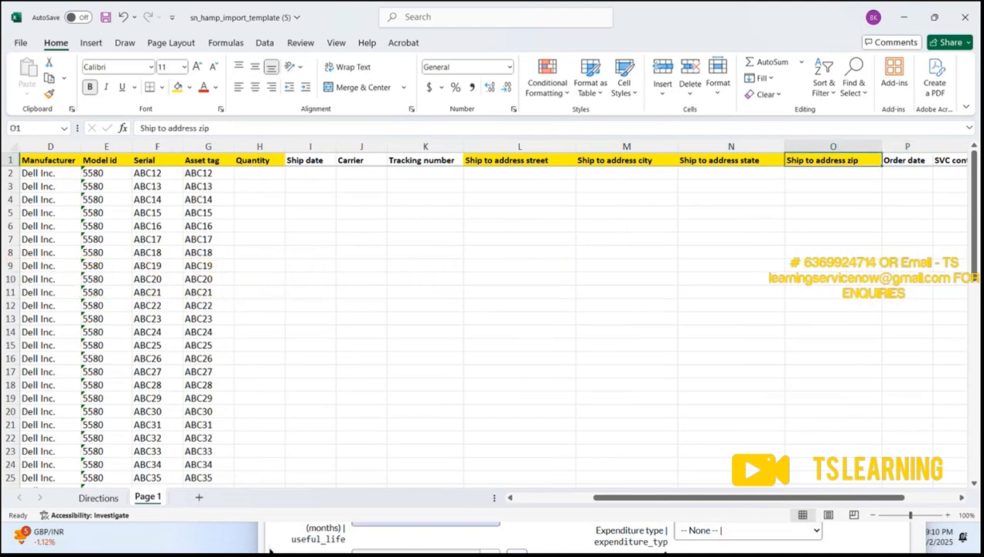
Step: Switch to ServiceNow in Chrome, open the inventory Stockrooms list in a new browser tab and view the Southern California Warehouse record
click(534, 541)
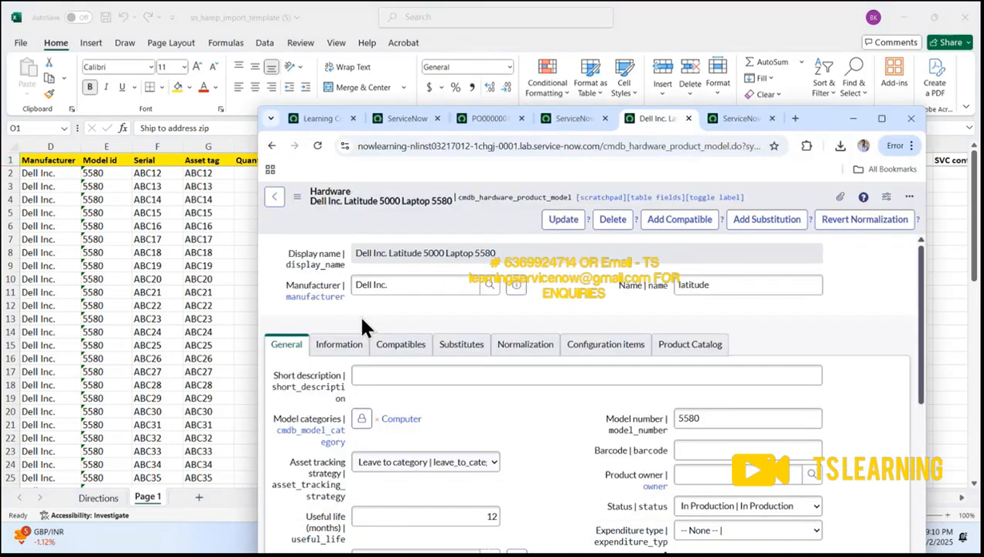
click(881, 117)
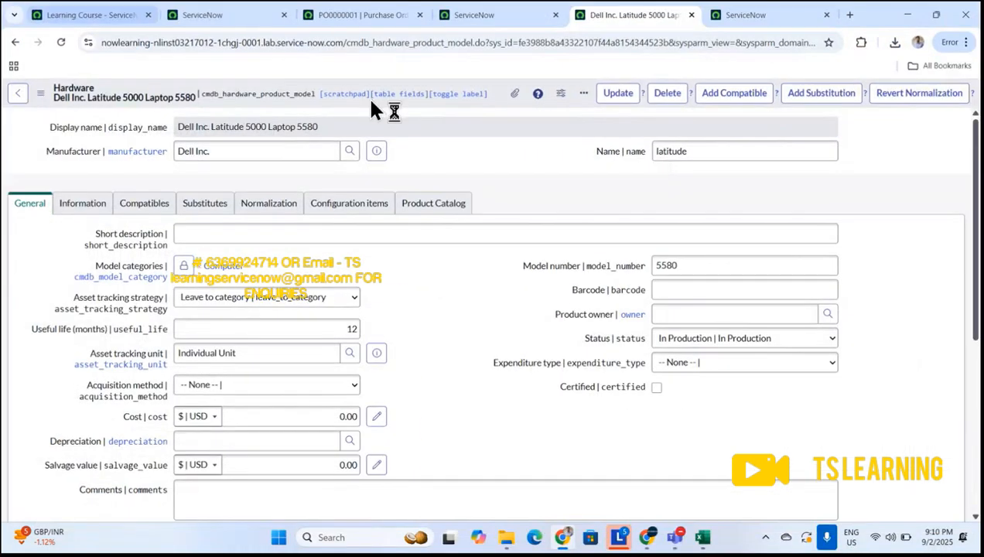
click(215, 15)
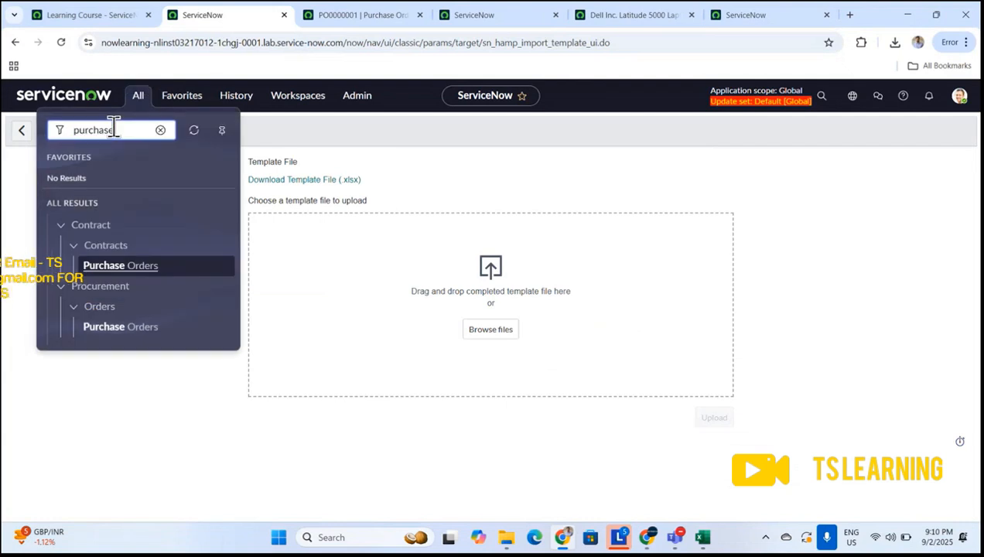
text(ock r)
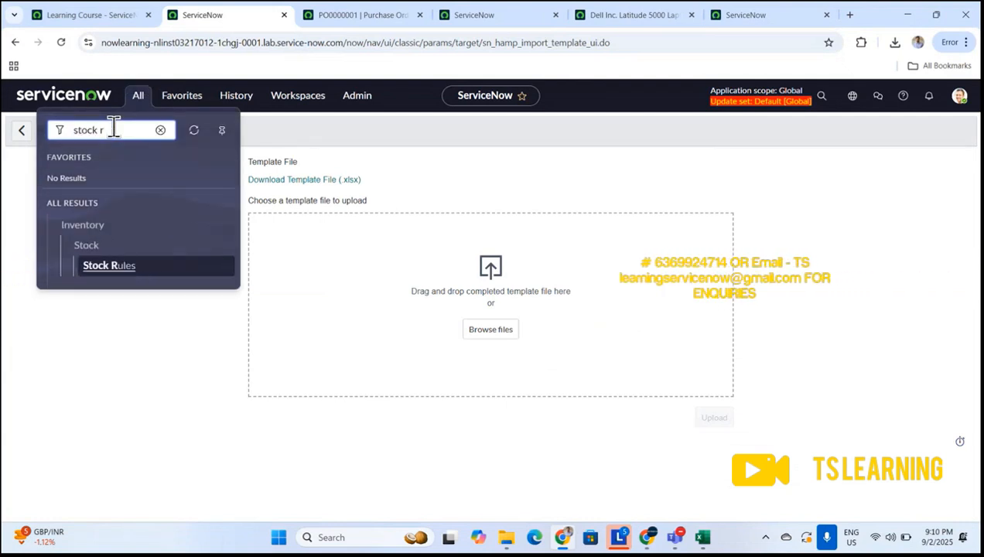
key(BackSpace)
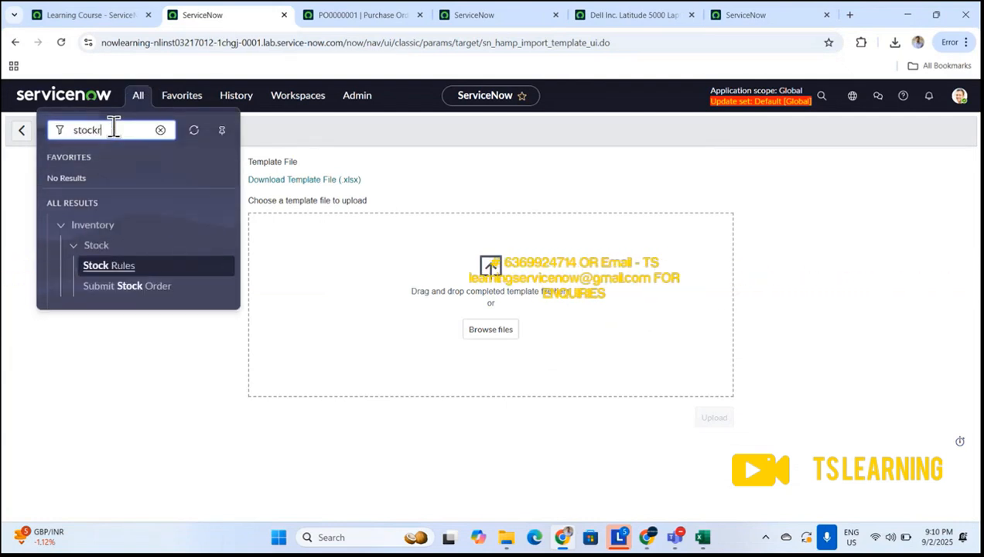
text(oom)
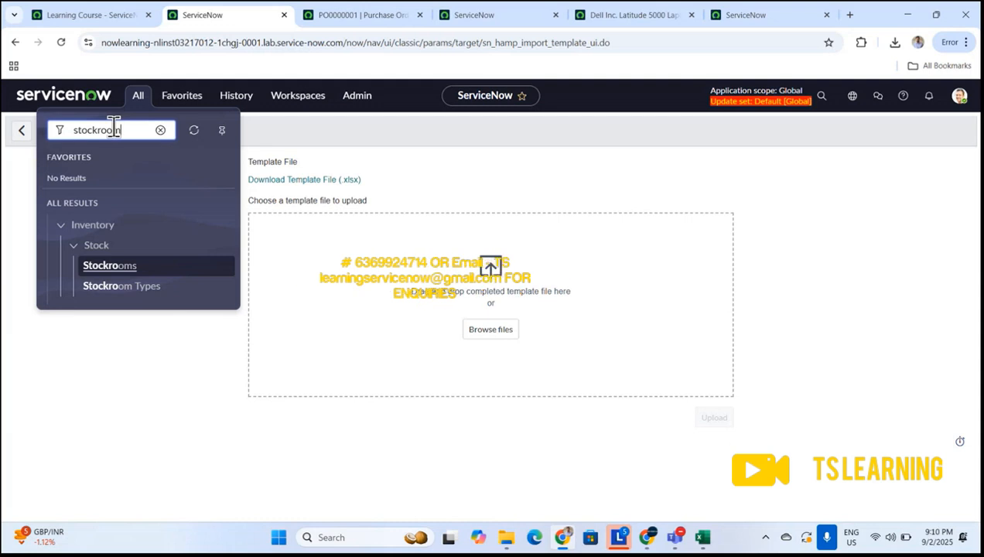
middle_click(92, 270)
click(417, 15)
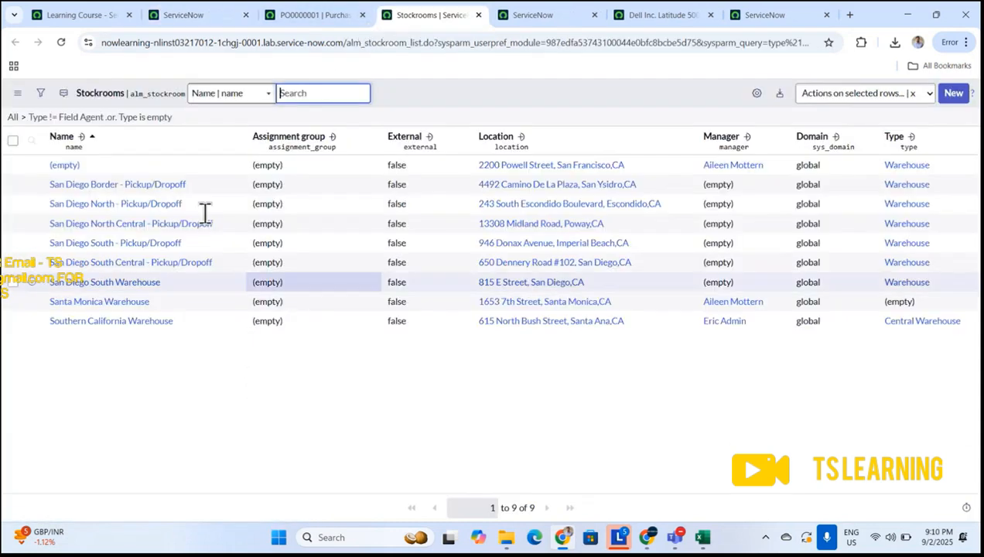
click(112, 320)
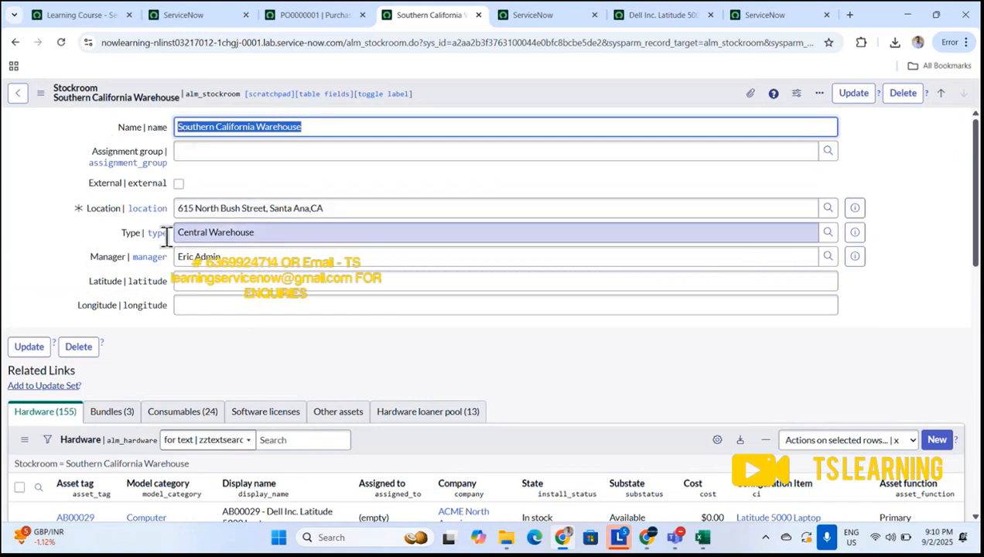
Step: Open the Southern California Warehouse's location record in its own tab and bring it up in a smaller window over the spreadsheet
click(854, 210)
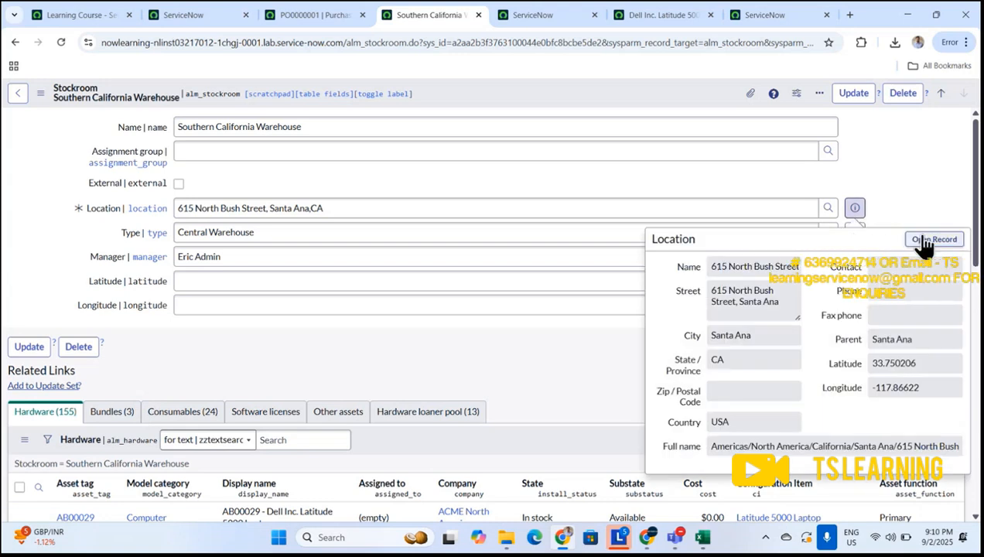
click(932, 239)
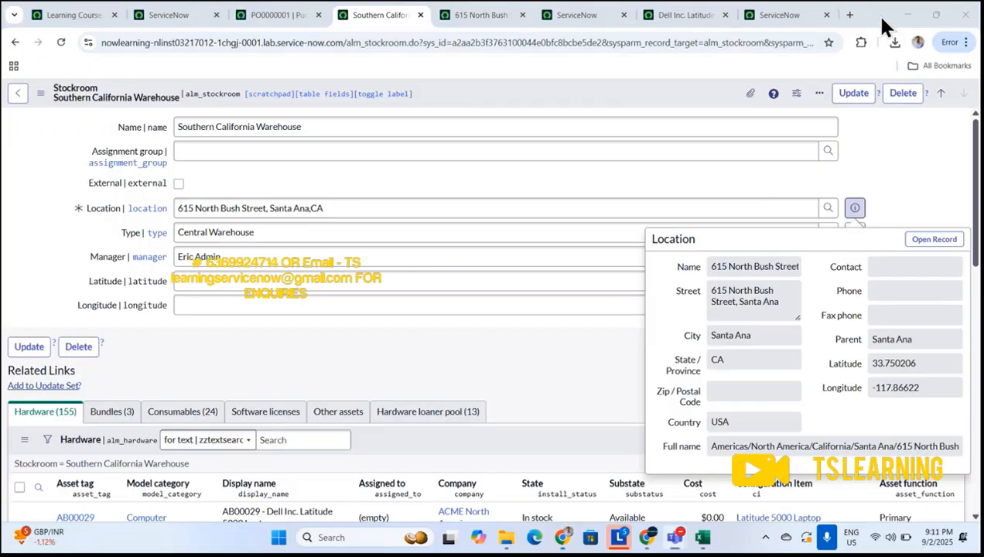
click(936, 15)
click(557, 85)
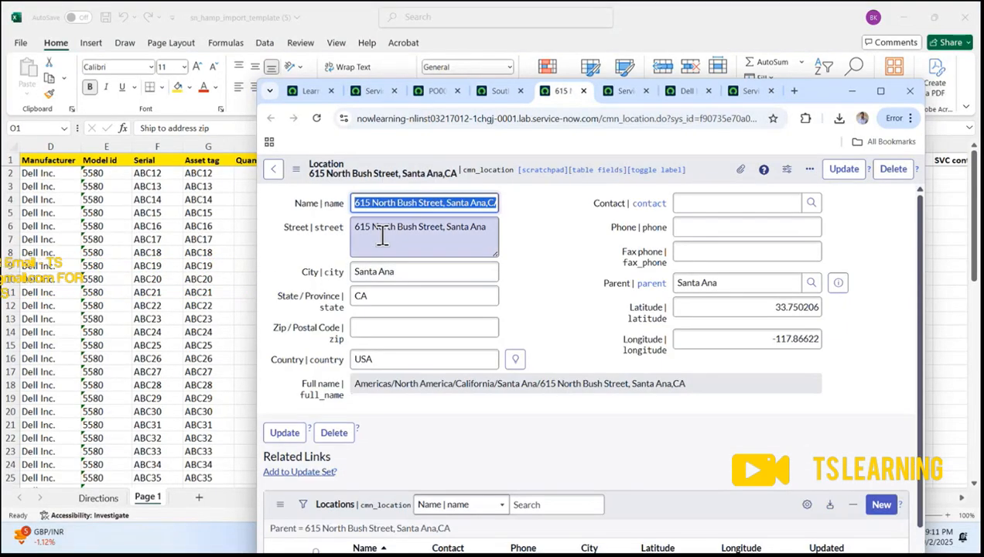
Step: Copy the location record's Street value into the Ship to address street cell L2 of the Excel import template
click(433, 230)
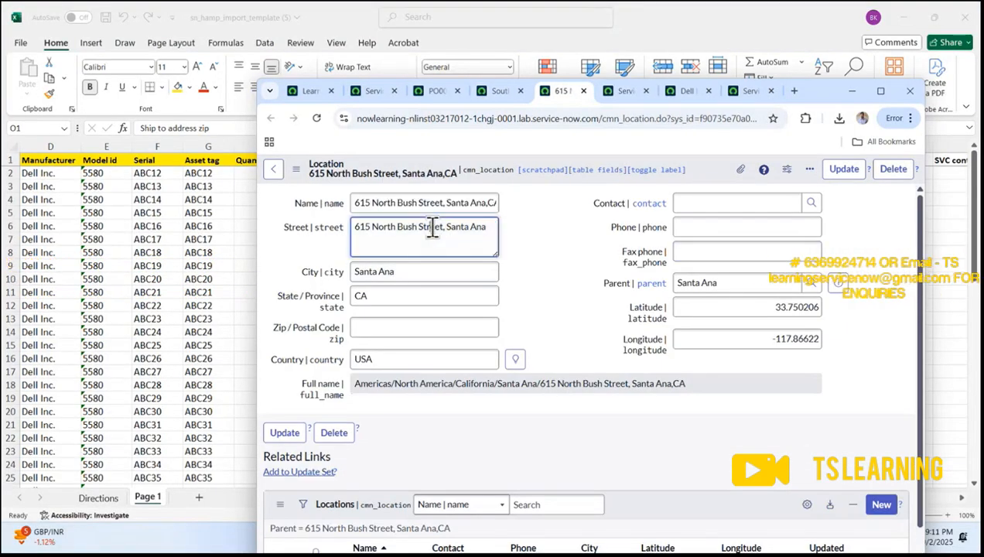
key(ctrl+a)
key(ctrl+c)
key(alt+Tab)
double_click(510, 173)
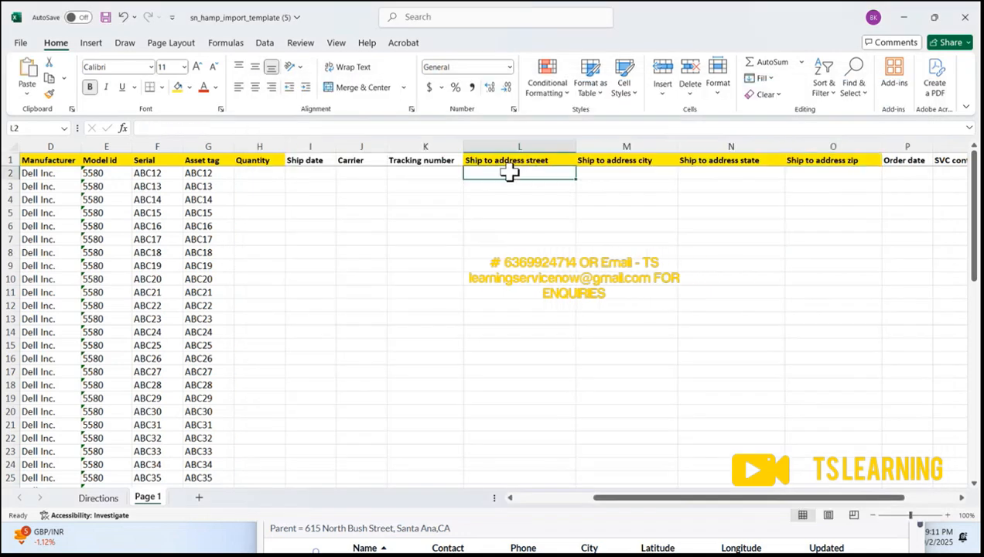
key(ctrl+v)
Step: Copy the location record's City value, Santa Ana, into the Ship to address city cell M2
key(alt+Tab)
click(408, 273)
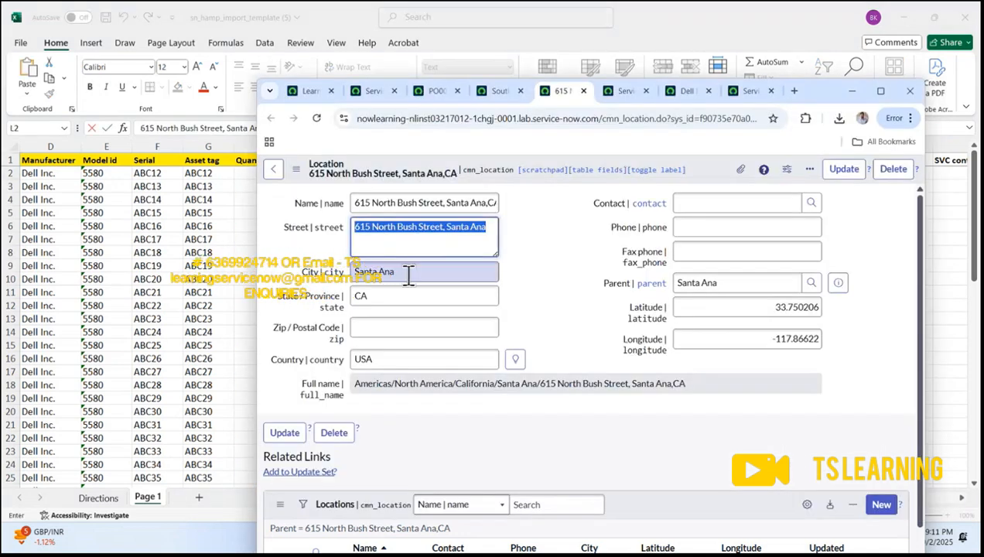
key(ctrl+a)
key(ctrl+c)
key(alt+Tab)
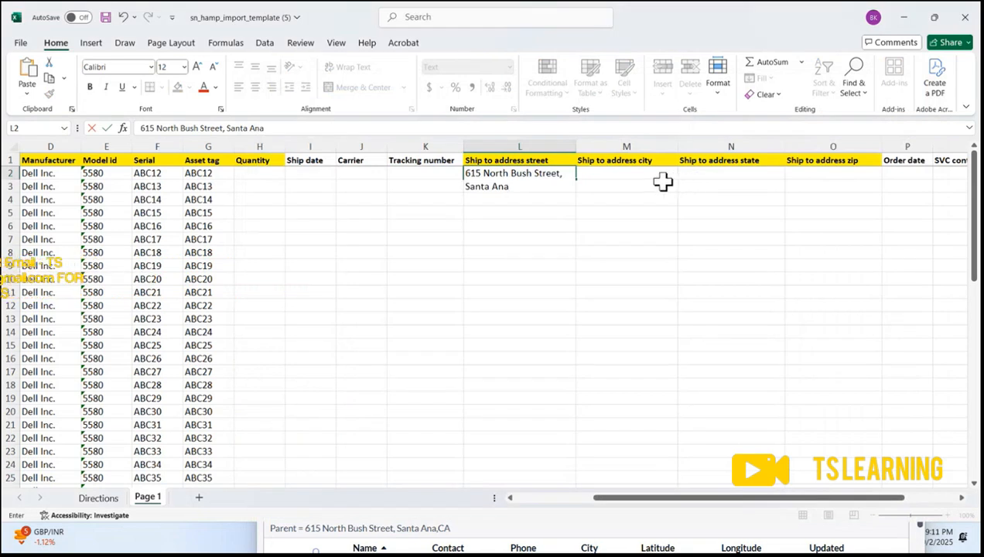
click(659, 183)
key(ctrl+v)
click(634, 220)
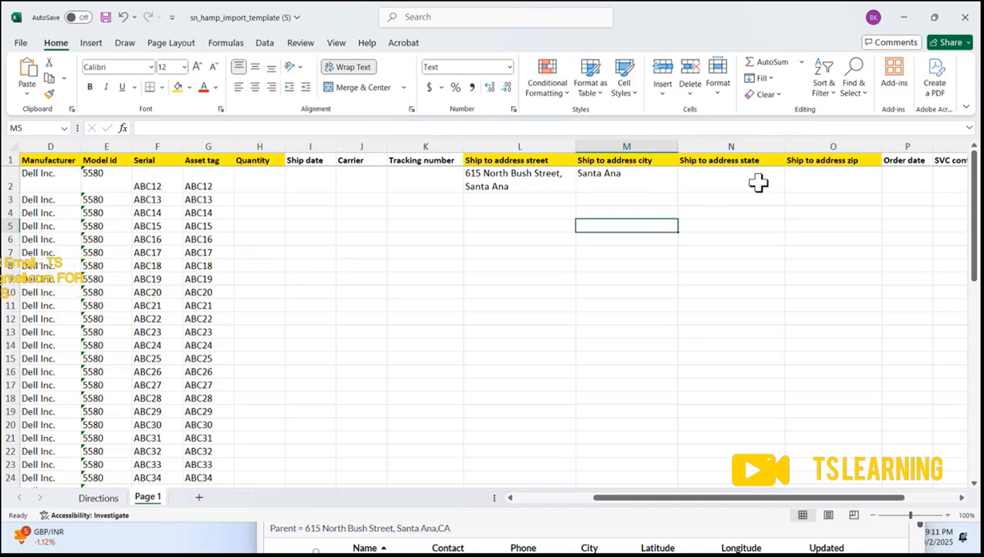
Step: Check the State / Province on the location record and enter CA in the Ship to address state cell N2
key(alt+Tab)
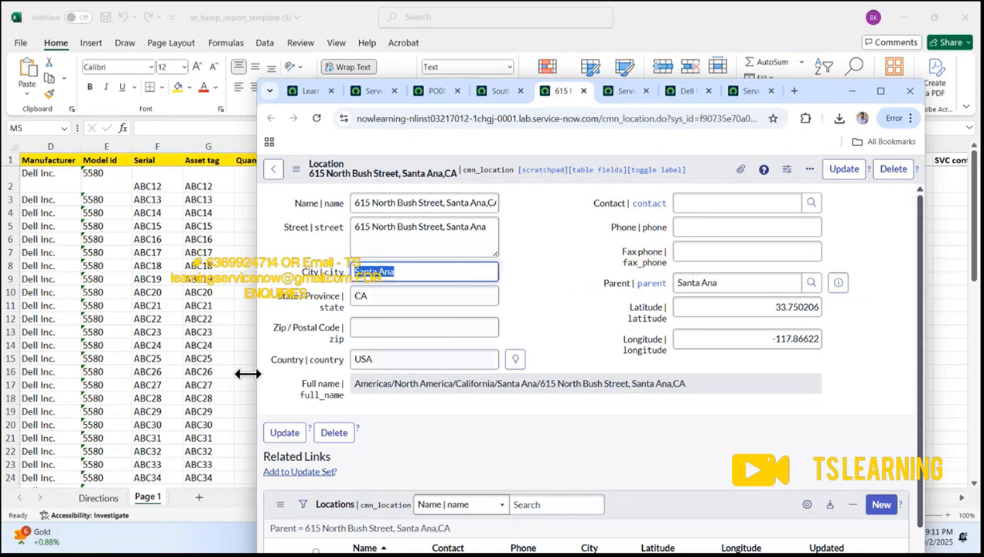
key(alt+Tab)
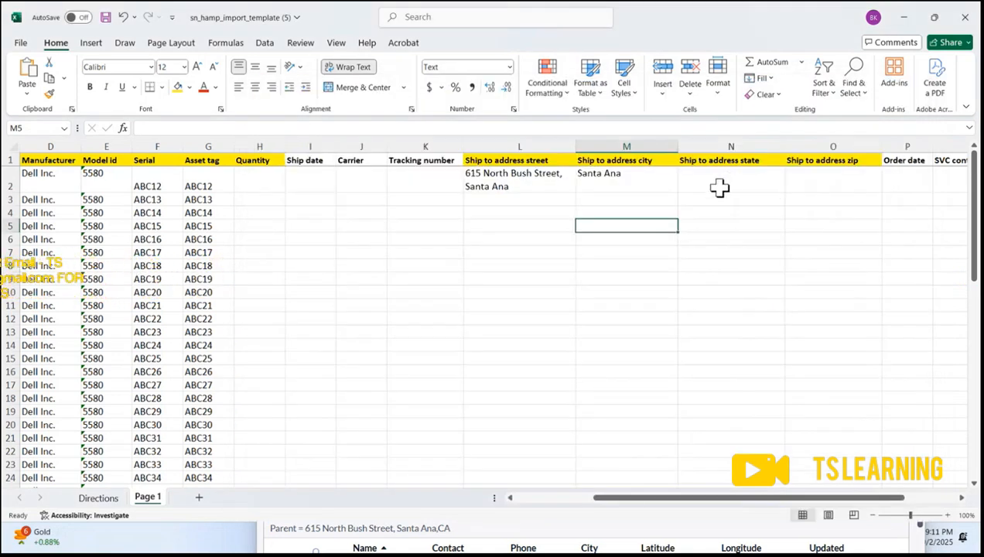
key(alt+Tab)
key(Tab)
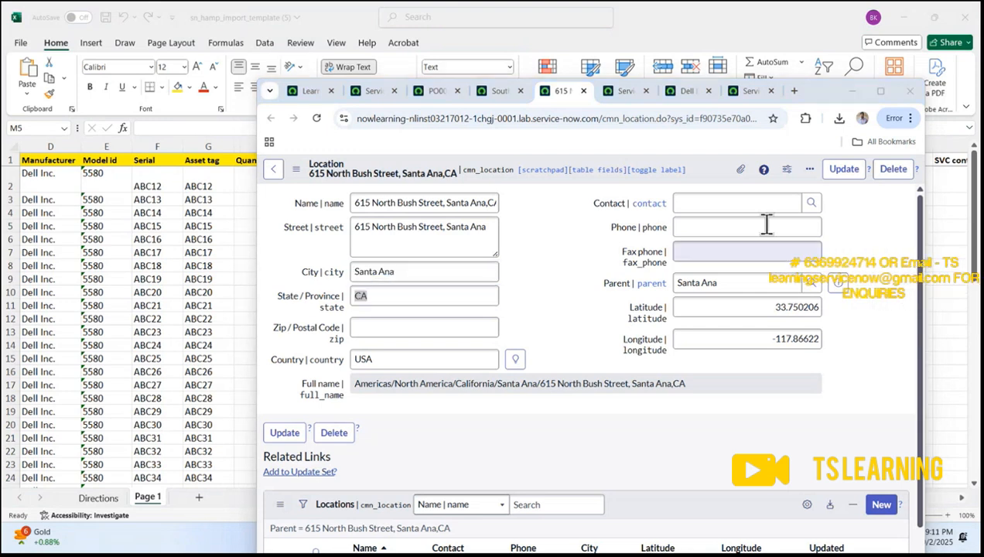
key(alt+Tab)
click(713, 184)
text(CA)
click(742, 283)
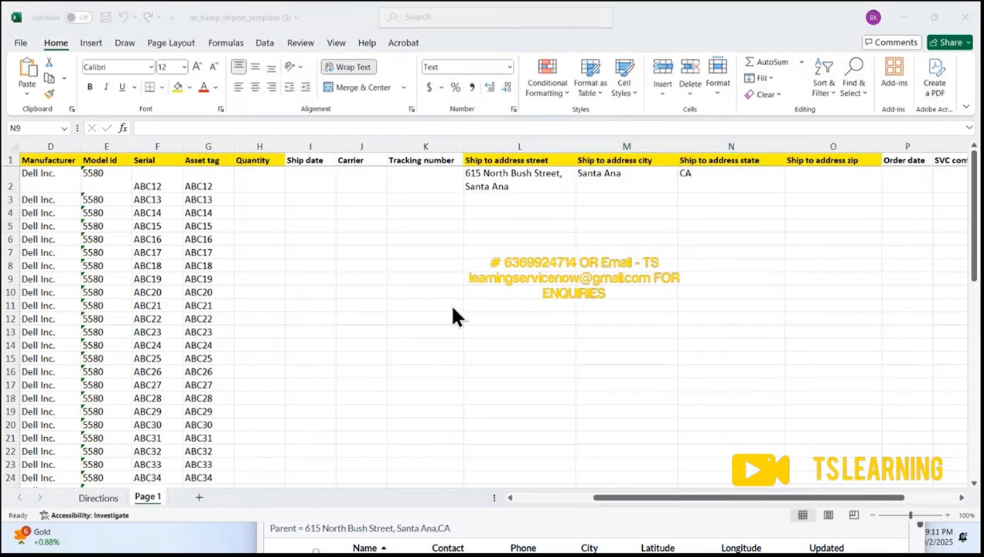
Step: Check the location record in ServiceNow for a Zip / Postal Code value and return to the Excel template
key(alt+Tab)
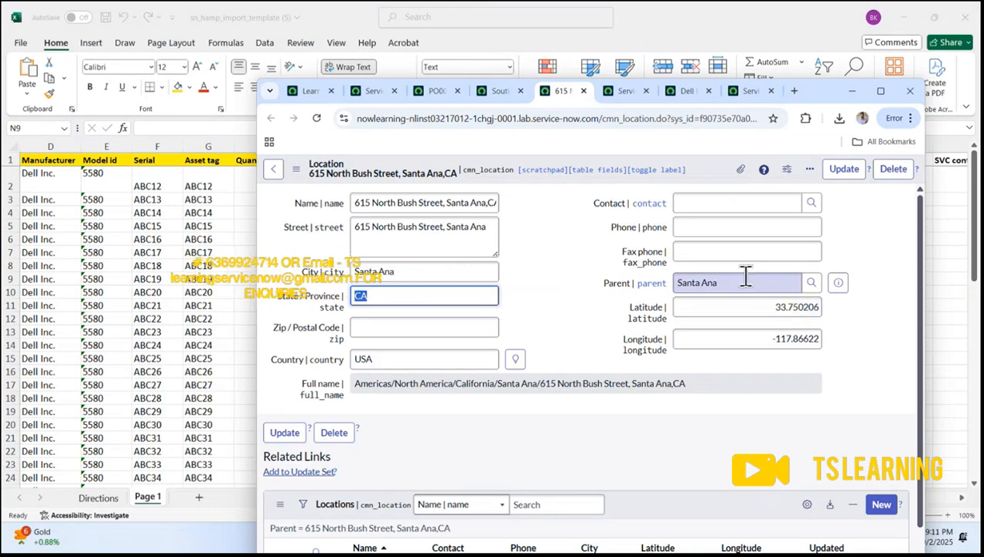
scroll(558, 315, down, 2)
scroll(510, 317, up, 2)
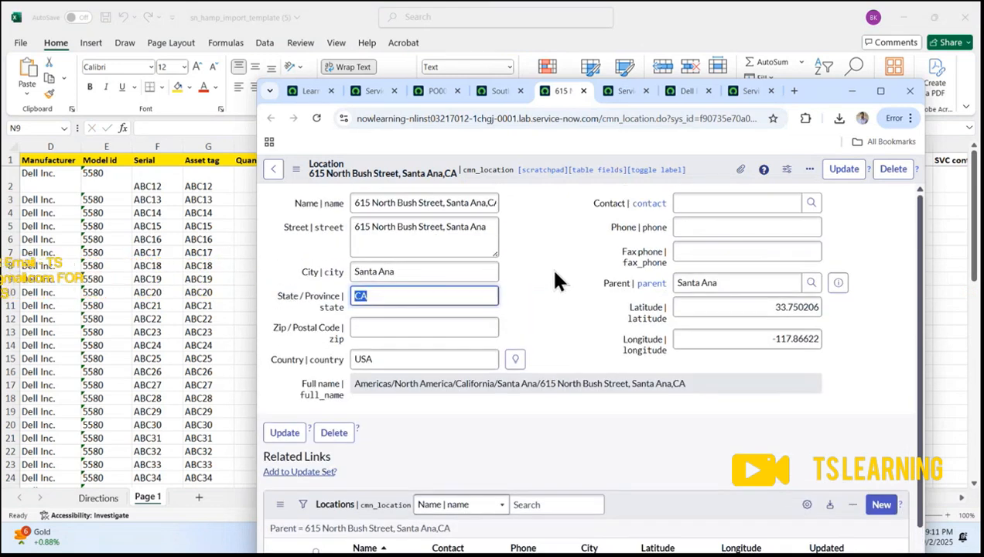
click(384, 325)
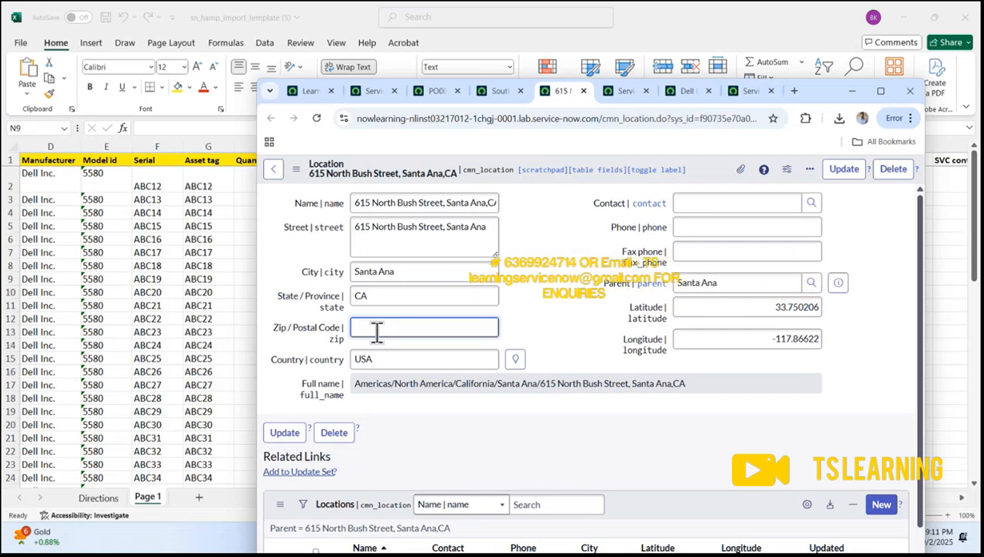
key(alt+Tab)
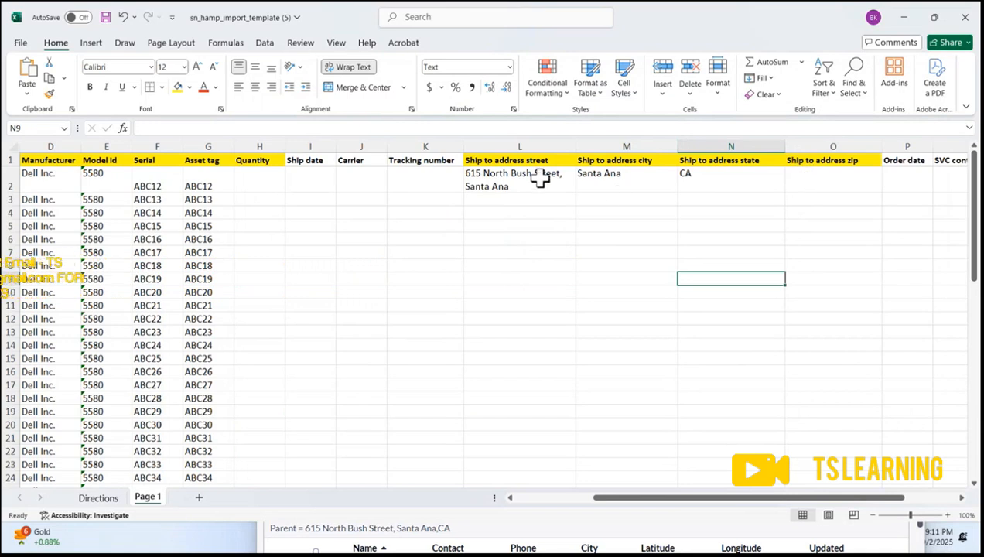
Step: Copy the ship-to street, city and state in L2:N2 down to every row that has a serial number, through row 61
drag(540, 178, 723, 179)
key(ctrl+c)
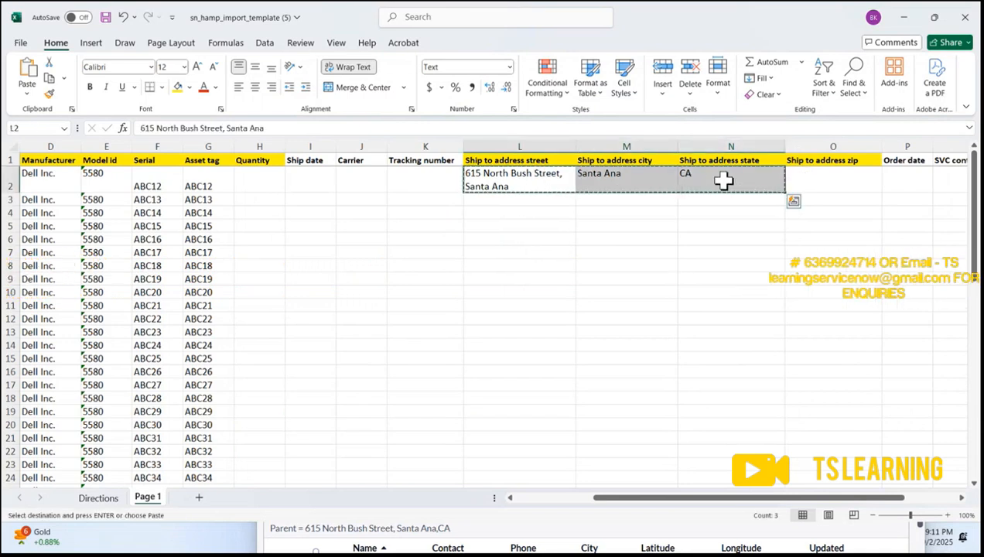
key(Left)
key(Left)
key(Left)
key(Left)
key(Left)
key(ctrl+Down)
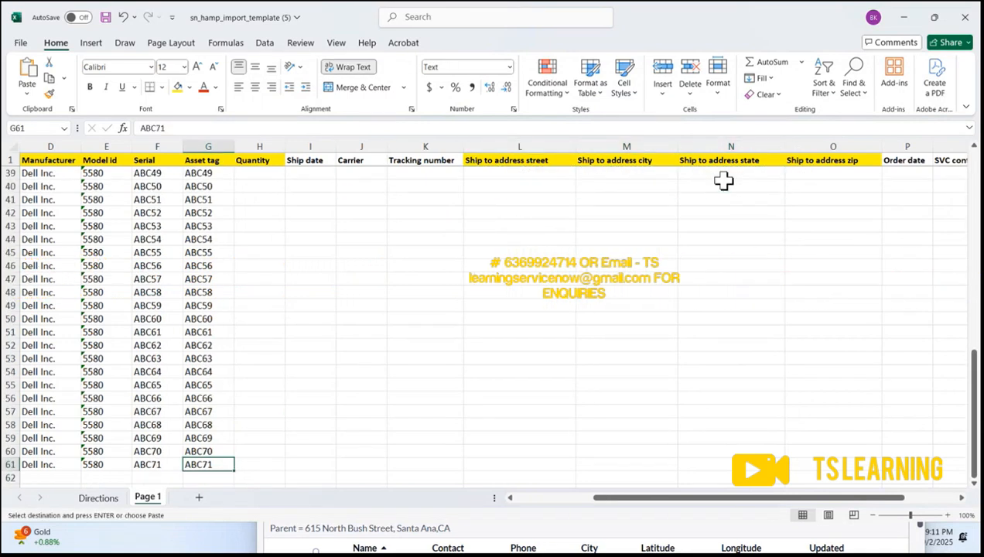
key(Right)
key(Right)
key(Right)
key(Right)
key(Right)
key(ctrl+shift+Up)
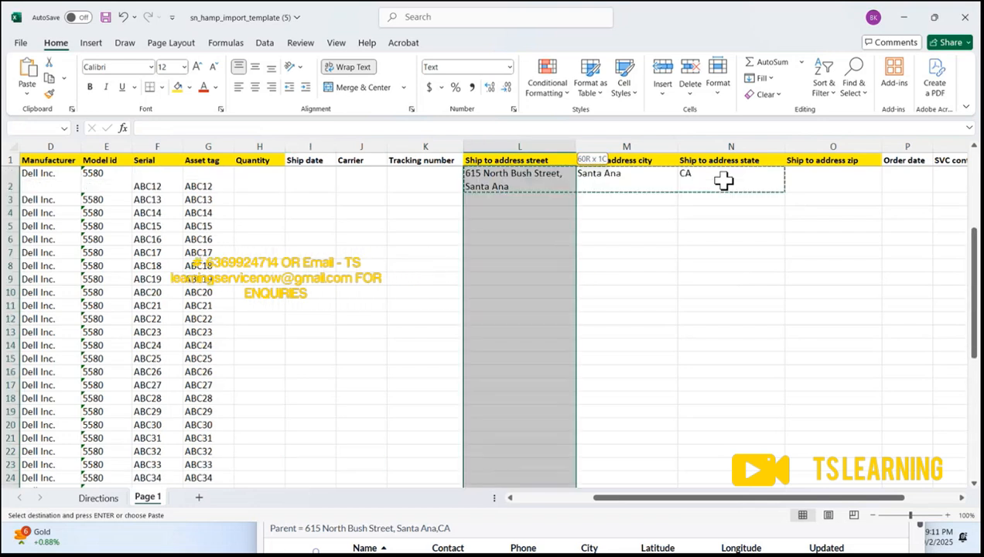
key(shift+Right)
key(shift+Right)
key(shift+Right)
key(shift+Left)
key(Return)
key(Down)
key(ctrl+Up)
key(ctrl+Up)
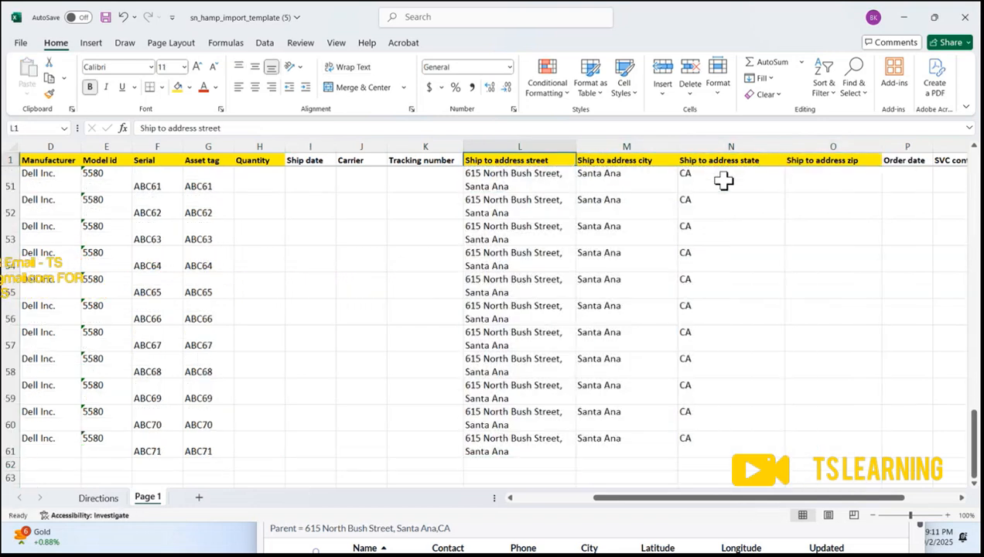
key(ctrl+Home)
key(ctrl+Right)
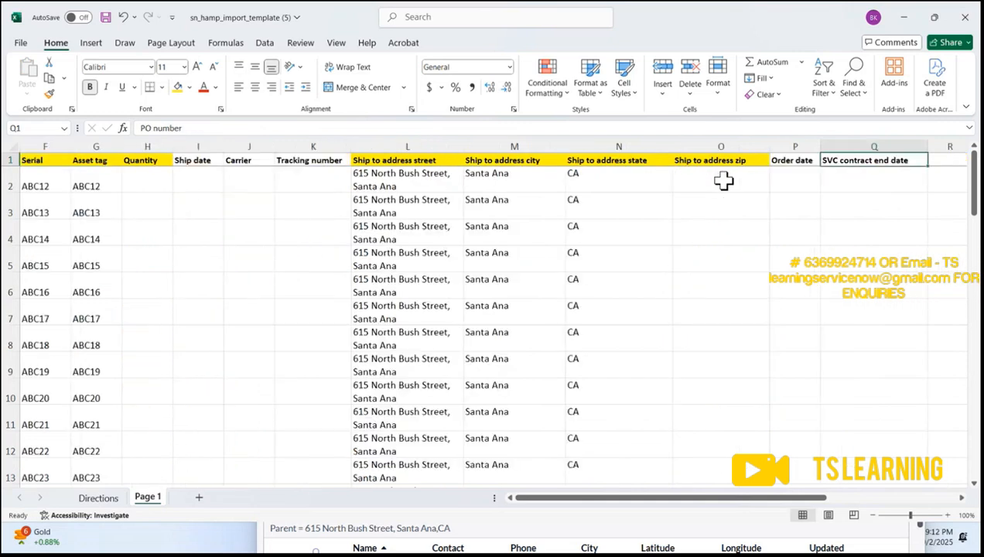
key(shift+Down)
key(shift+Down)
key(shift+Down)
key(shift+Down)
key(shift+Down)
key(shift+Down)
key(shift+Down)
key(shift+Down)
key(shift+Down)
key(shift+Down)
key(shift+Down)
key(shift+Down)
key(shift+Down)
key(shift+Down)
key(shift+Down)
key(shift+Down)
key(shift+Down)
key(shift+Down)
key(shift+Down)
key(shift+Down)
key(shift+Down)
key(shift+Down)
key(shift+Down)
key(shift+Down)
key(shift+Down)
key(shift+Down)
key(shift+Down)
key(shift+Down)
key(shift+Down)
key(shift+Down)
key(shift+Down)
key(shift+Down)
key(shift+Down)
key(shift+Down)
key(shift+Down)
key(shift+Down)
key(shift+Down)
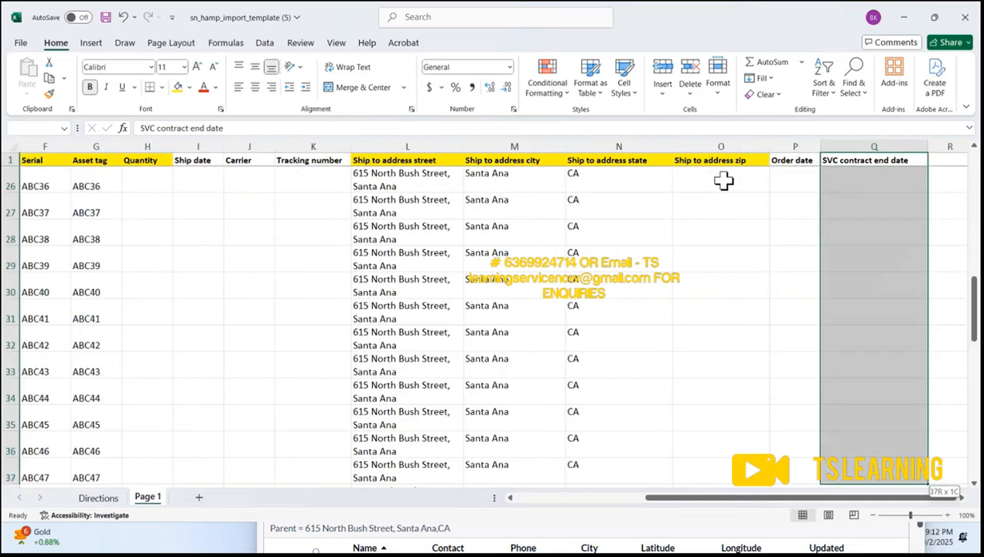
scroll(637, 217, down, 9)
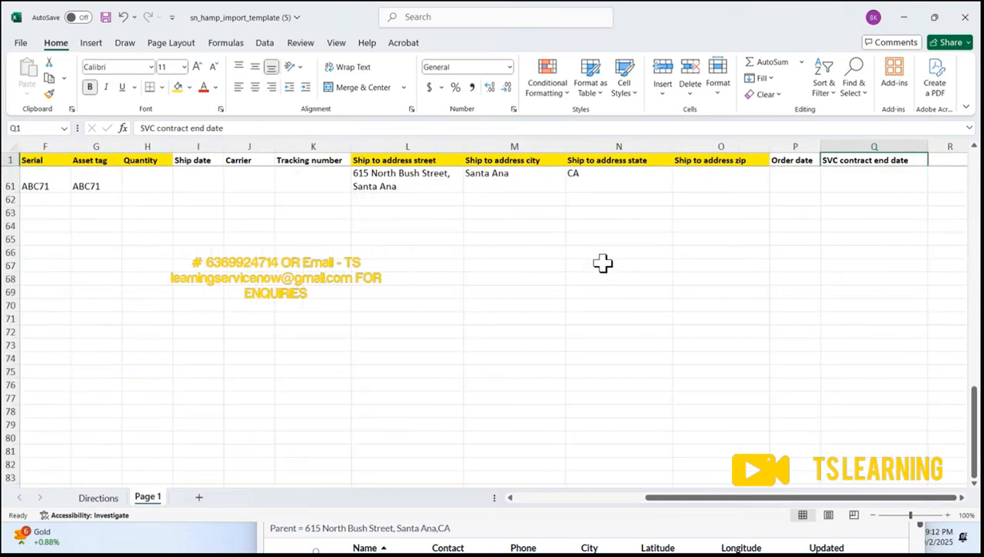
Step: Apply all borders to the whole table from Account name to SVC contract end date, rows 1 to 61
scroll(604, 263, up, 2)
click(384, 340)
key(Home)
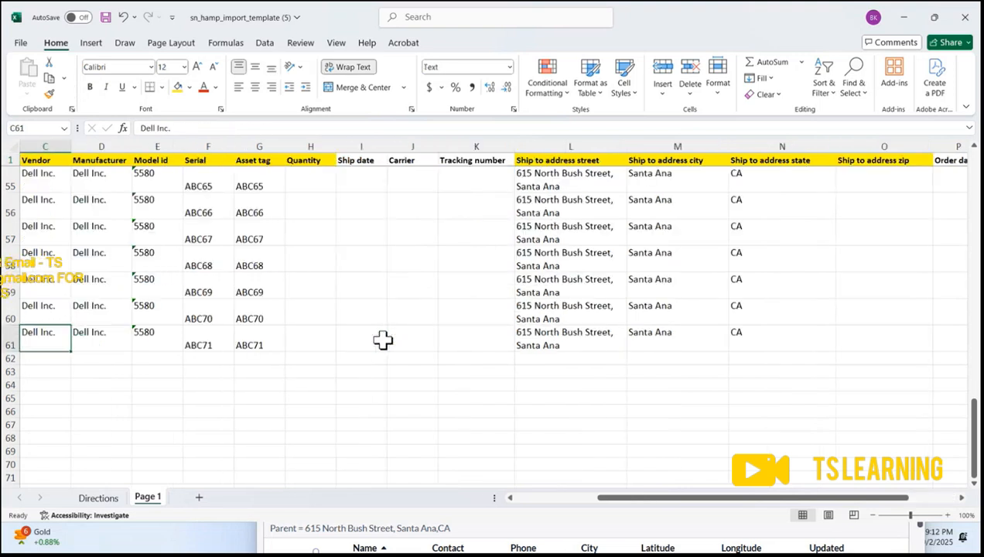
key(ctrl+shift+Up)
key(ctrl+shift+Right)
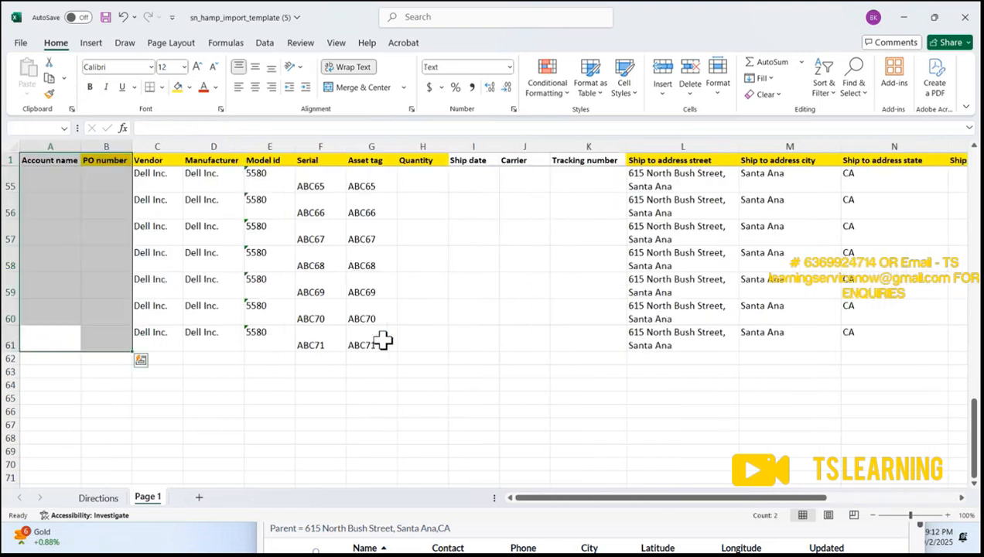
key(ctrl+shift+Right)
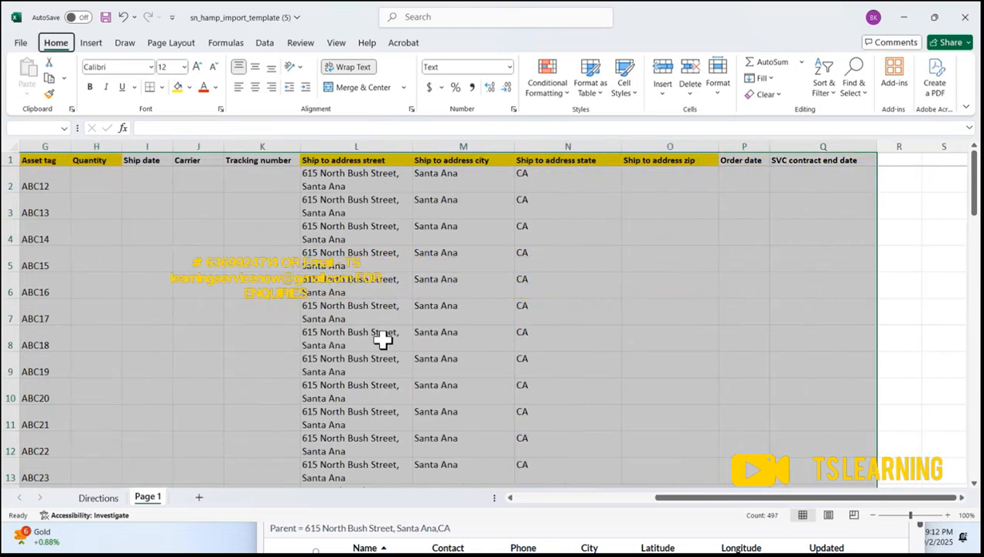
key(h)
key(b)
key(a)
click(465, 328)
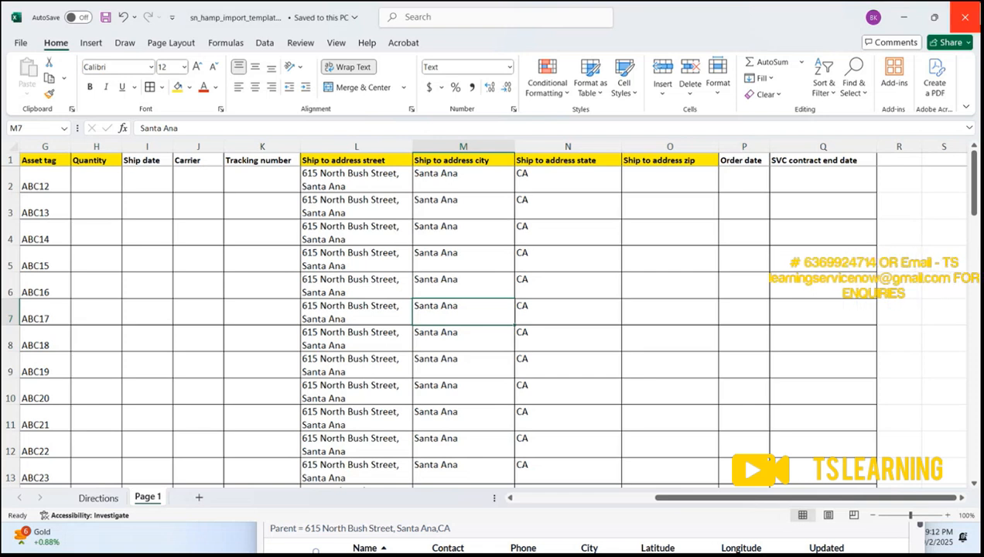
Step: Close the saved import template, minimize the Serial numbers data workbook, and switch to the ServiceNow Import Template page in a maximized Chrome window
click(964, 17)
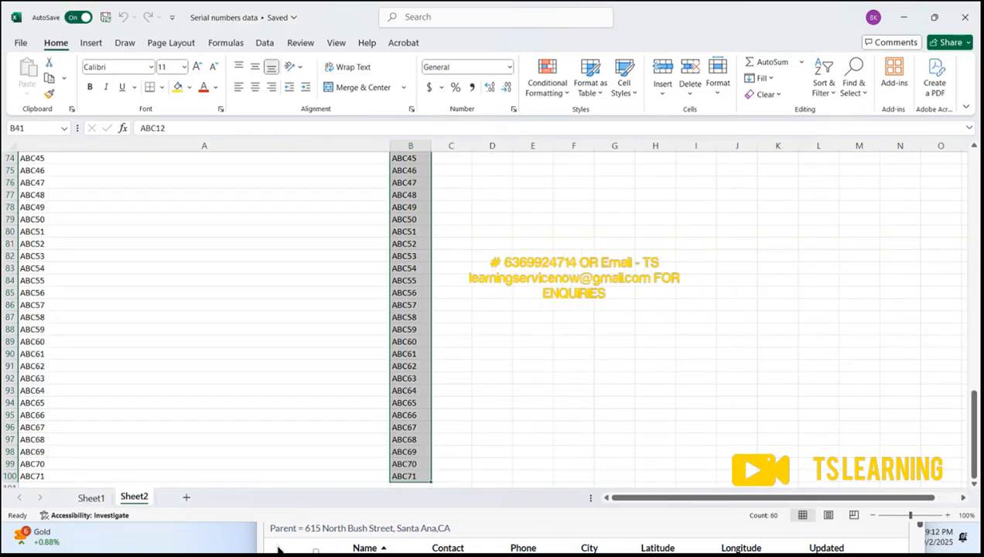
click(905, 19)
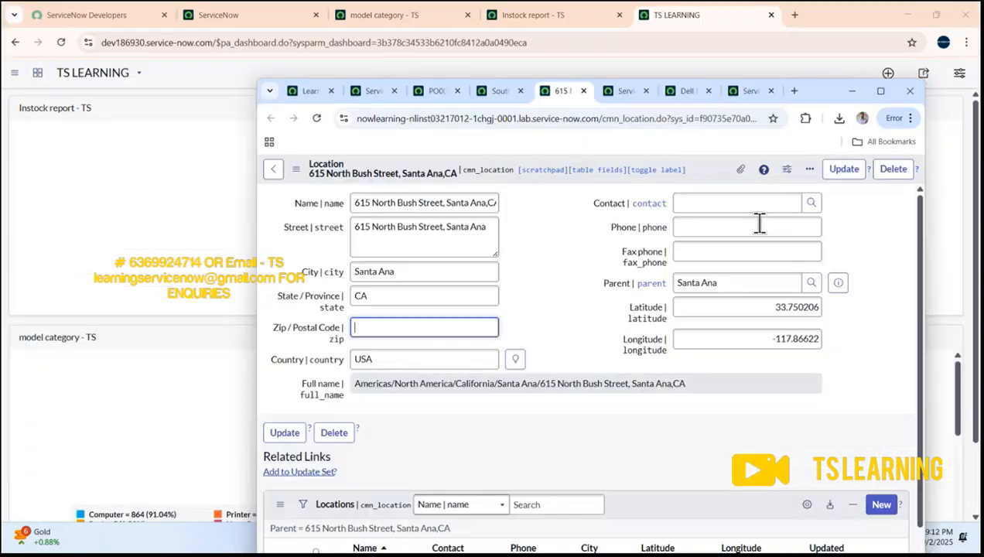
click(880, 91)
drag(813, 18, 716, 85)
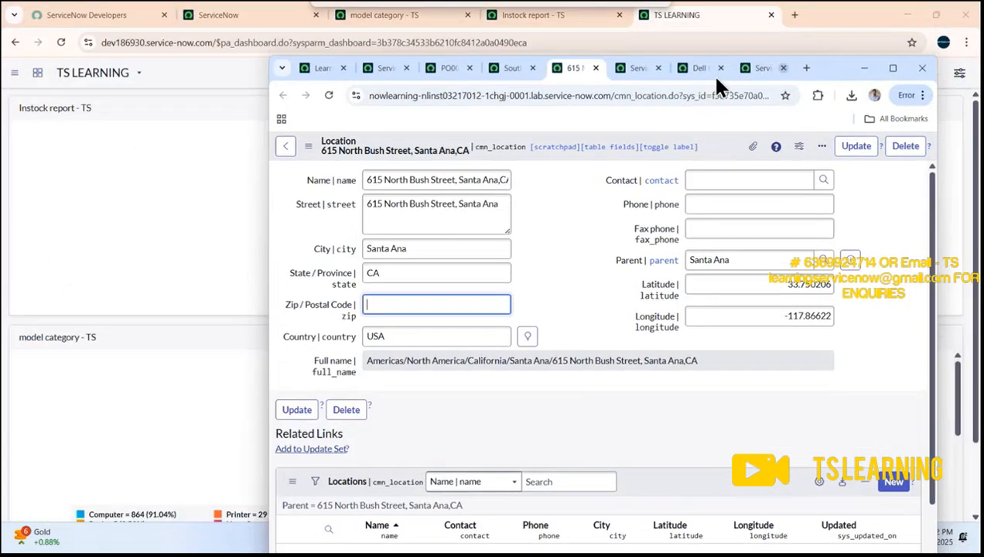
click(384, 68)
click(903, 68)
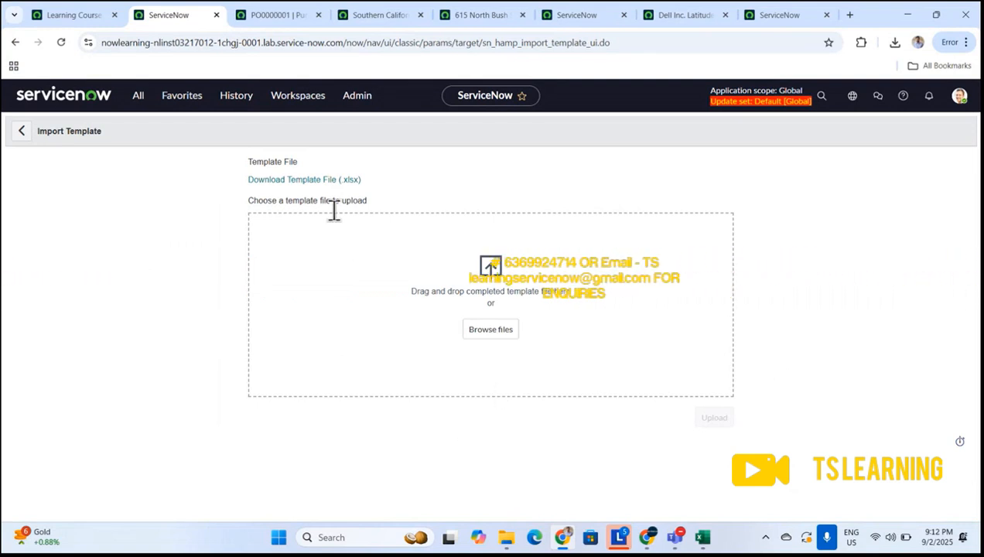
Step: Choose the file sn_hamp_import_template (5) from the Downloads folder as the template to upload
click(478, 333)
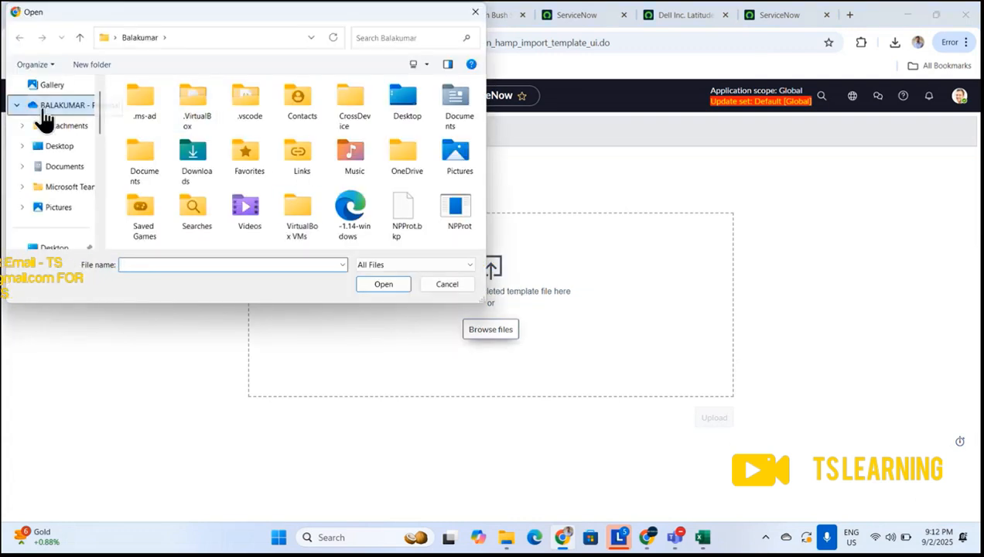
scroll(65, 186, down, 3)
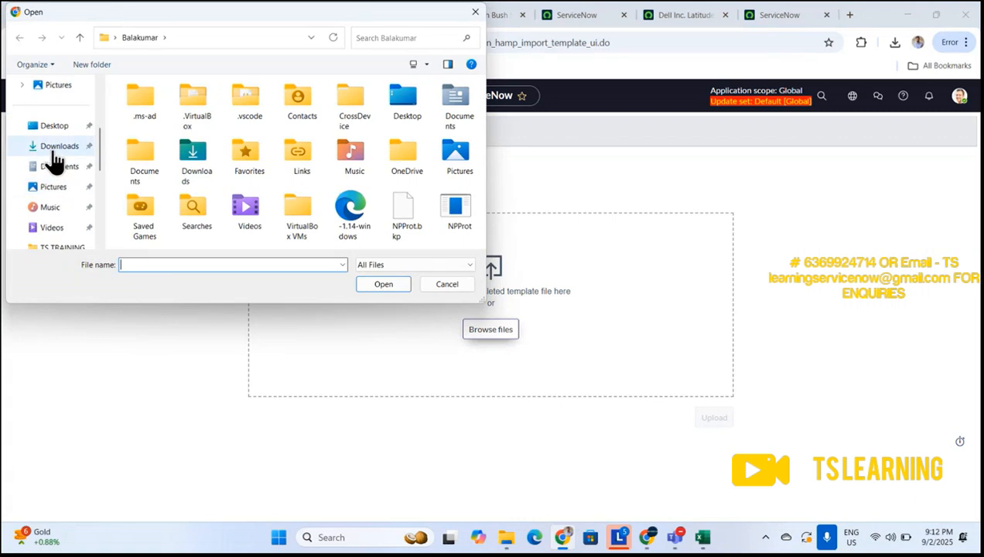
click(53, 147)
click(194, 120)
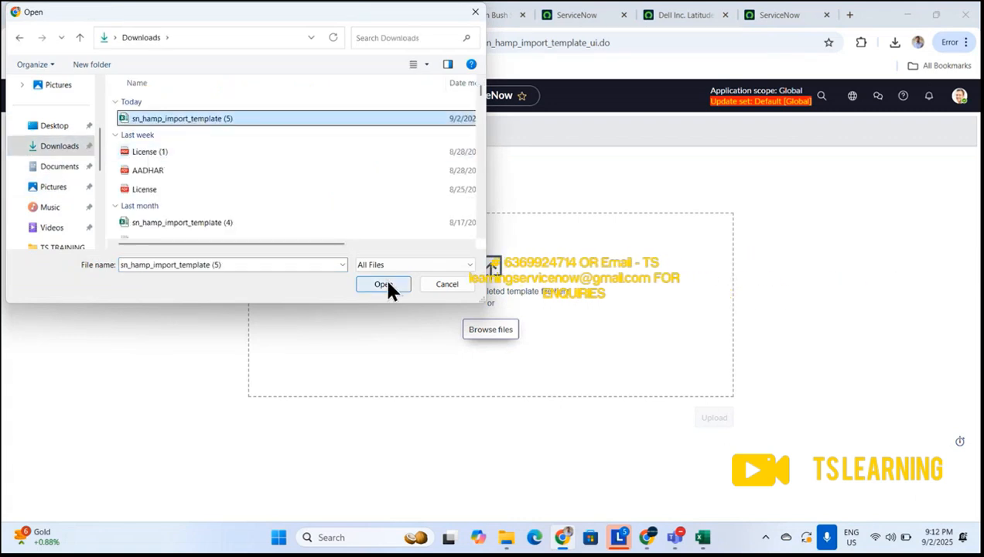
click(384, 283)
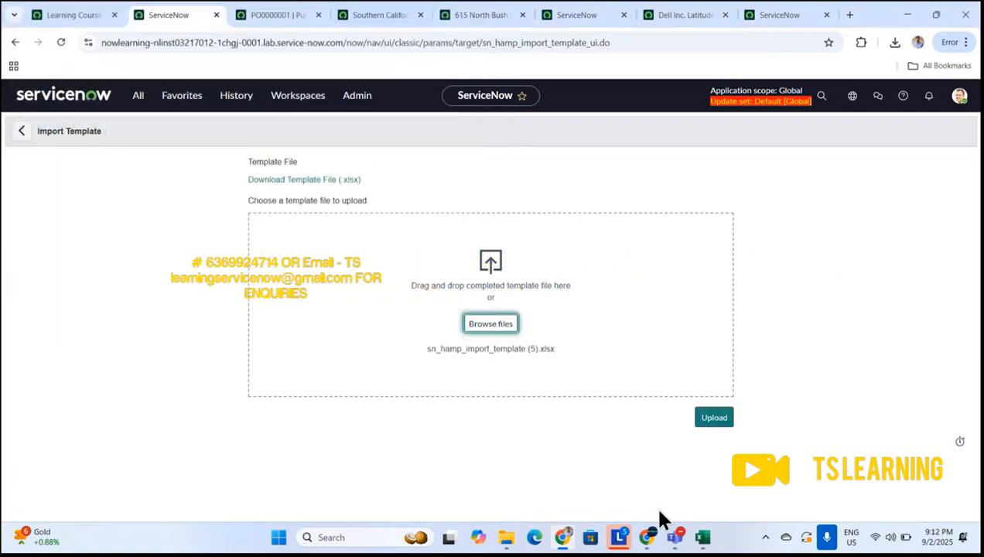
Step: Copy the serial numbers ABC12 to ABC71 from Sheet2 of the Serial numbers data workbook and return to the ServiceNow Import Template page
click(698, 539)
key(ctrl+c)
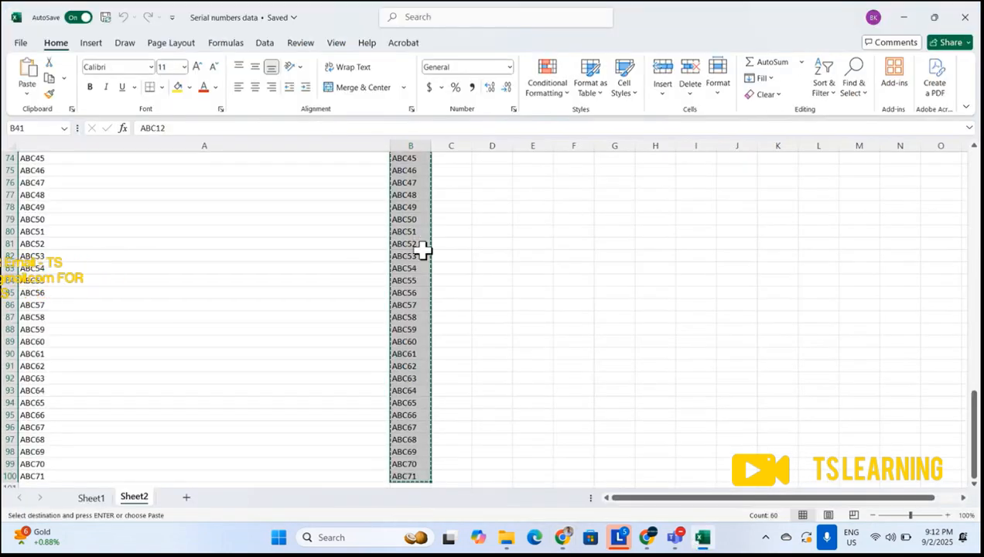
key(alt+Tab)
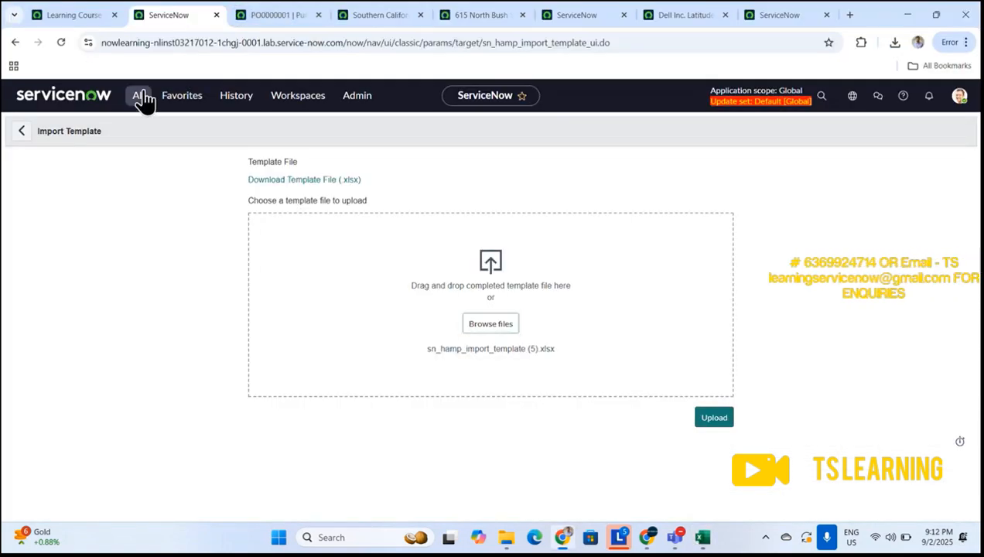
Step: Open the list of the alm_asset table in its own browser tab from the application navigator
click(138, 95)
text(alm)
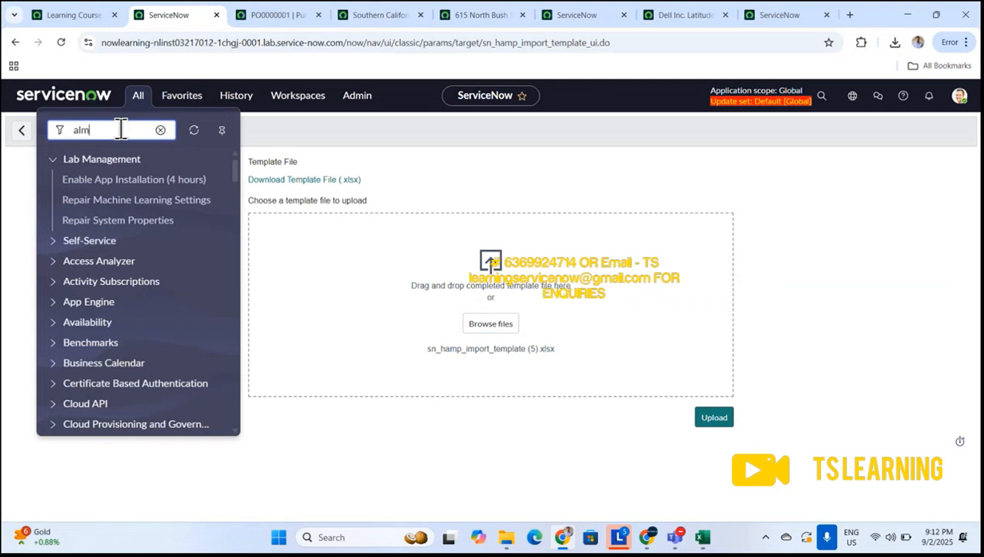
text(_asset)
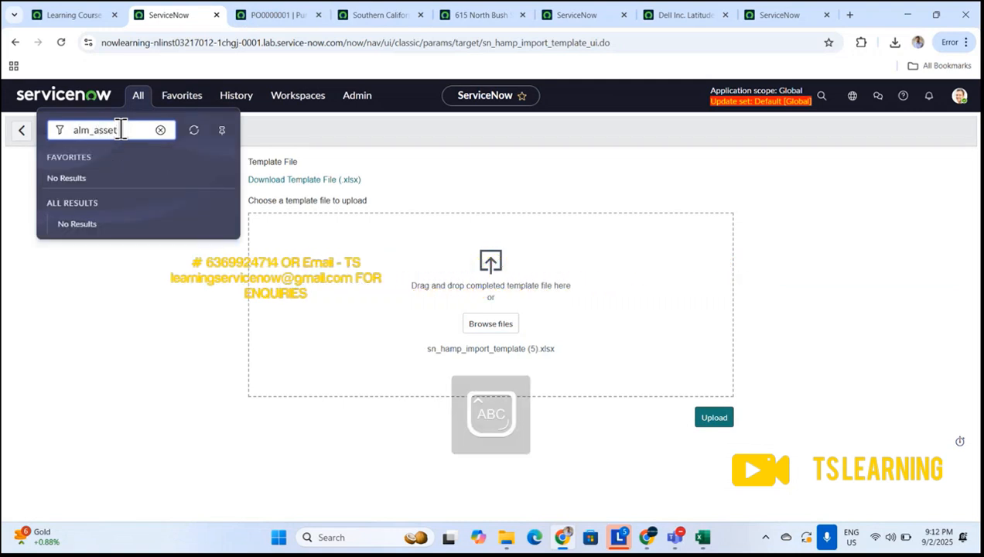
text(.)
key(Return)
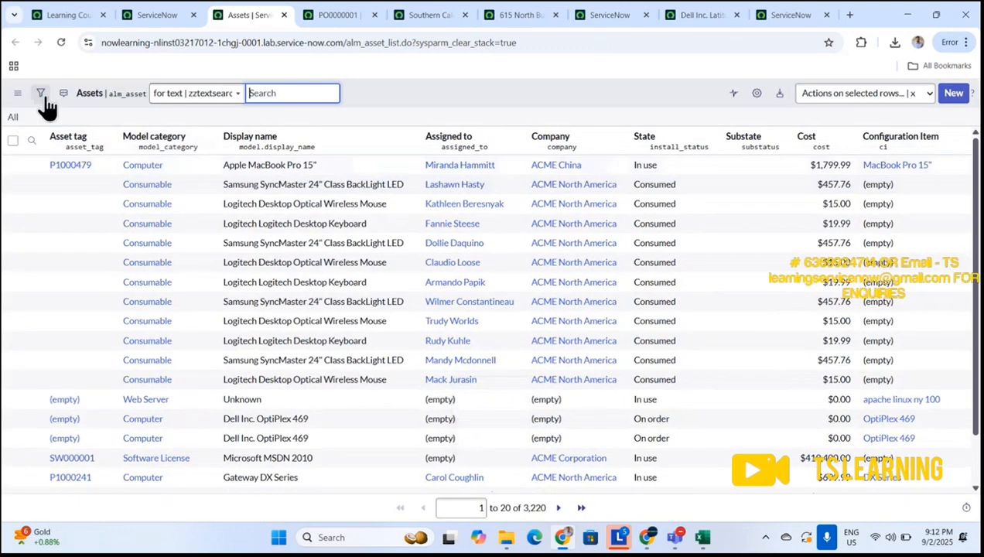
Step: Filter the Assets list by Serial number is one of, using the copied serial numbers through ABC71, and run the filter
click(41, 94)
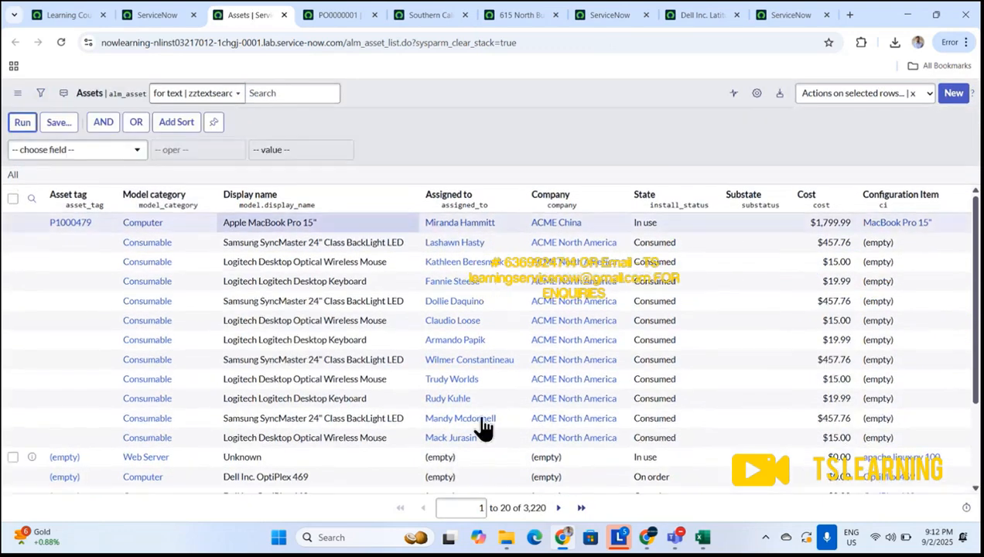
click(111, 152)
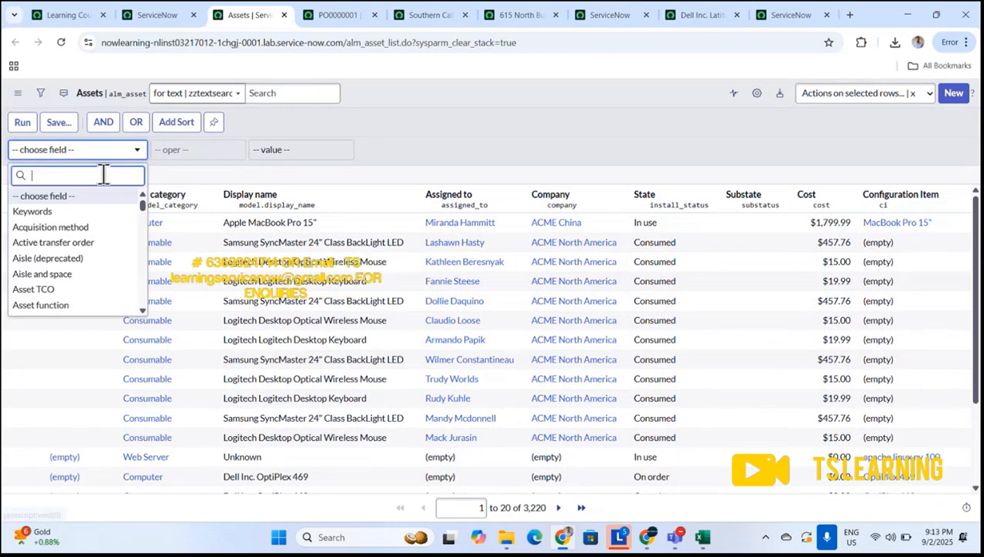
text(SER)
click(77, 211)
click(193, 152)
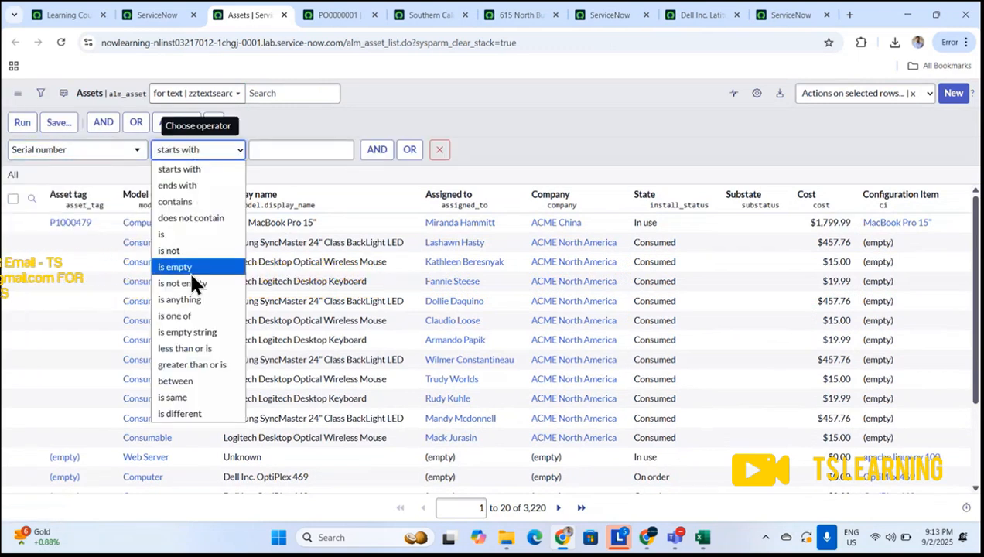
click(190, 302)
click(190, 151)
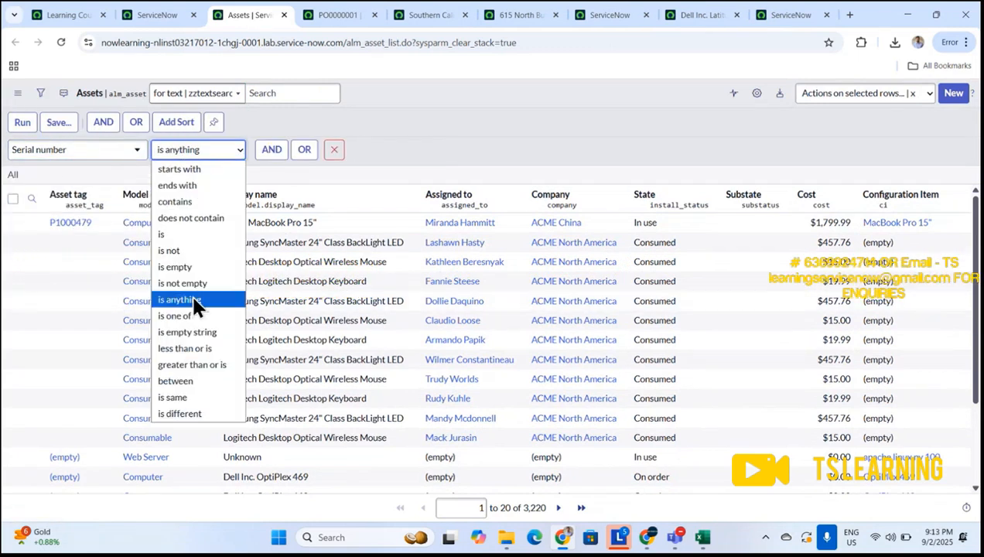
click(187, 323)
key(ctrl+v)
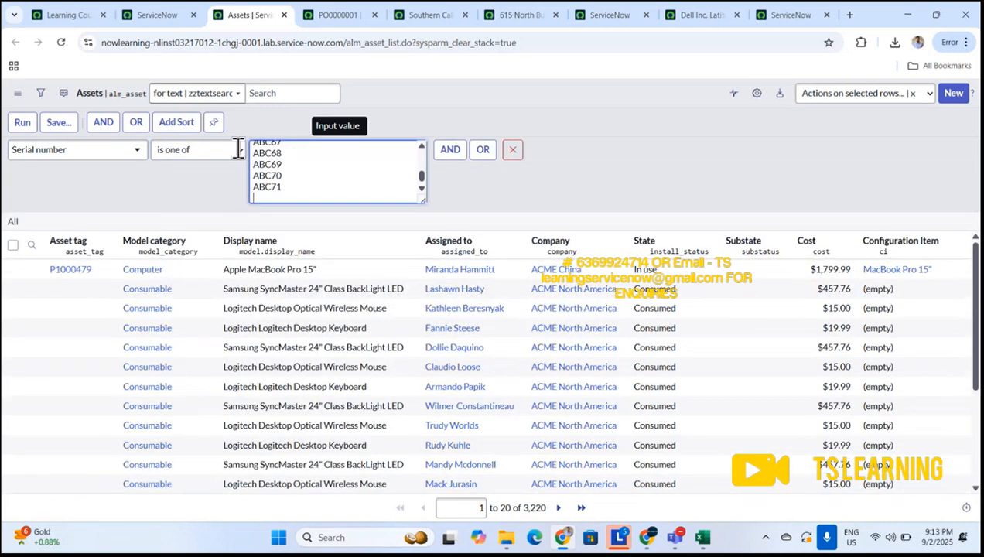
click(22, 122)
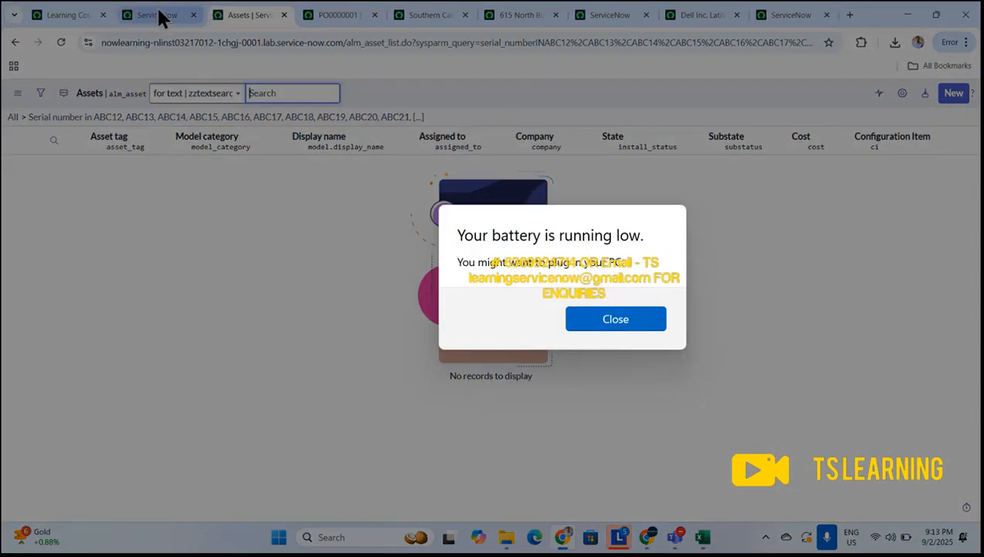
Step: Return to the Import Template page, dismiss the low battery notice and upload sn_hamp_import_template (5).xlsx
click(158, 15)
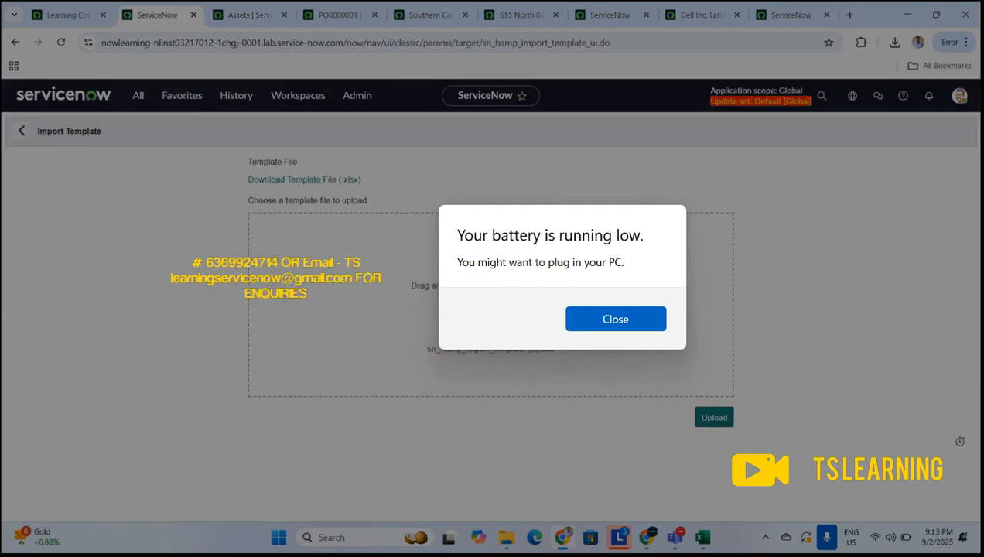
click(616, 318)
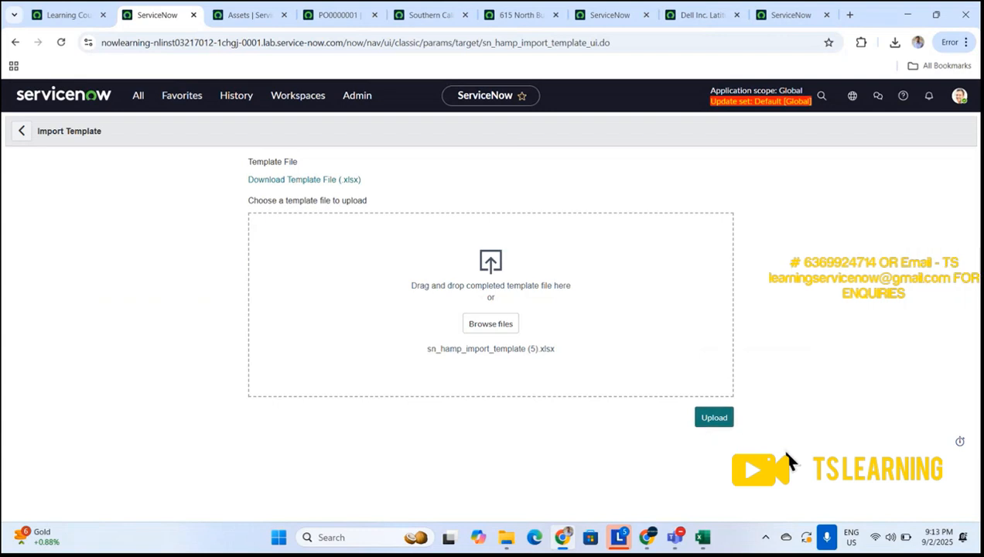
click(712, 421)
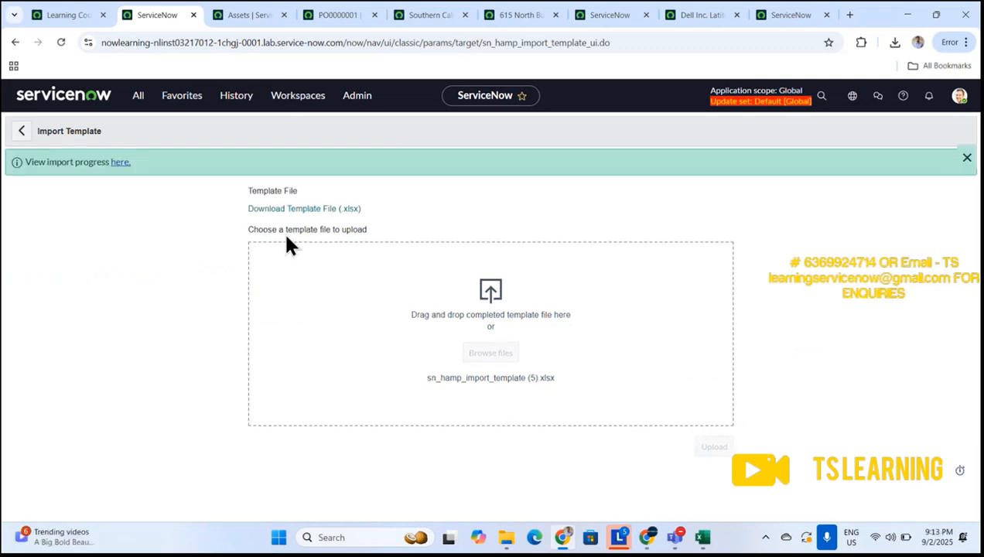
Step: Reload the filtered Assets list to check for the imported serial numbers
click(243, 15)
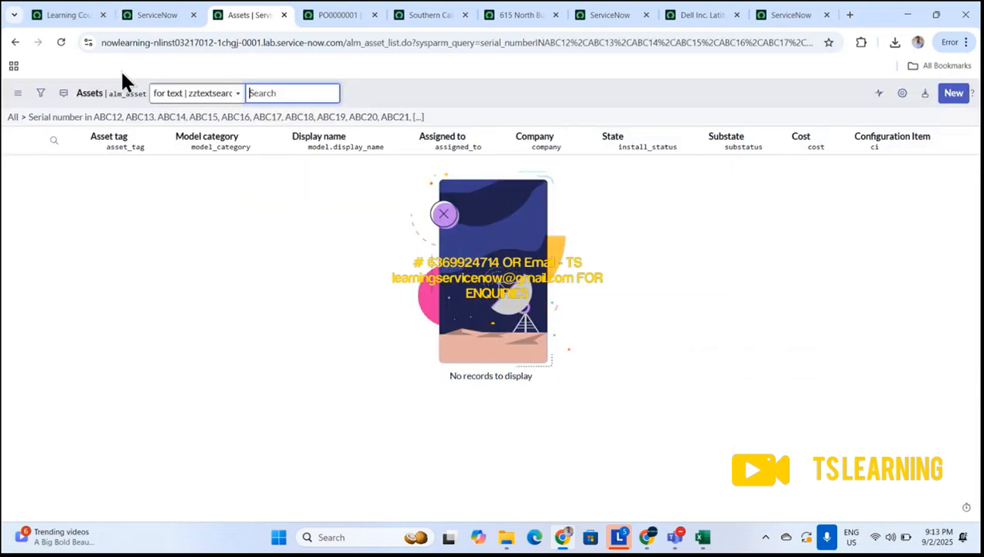
click(61, 43)
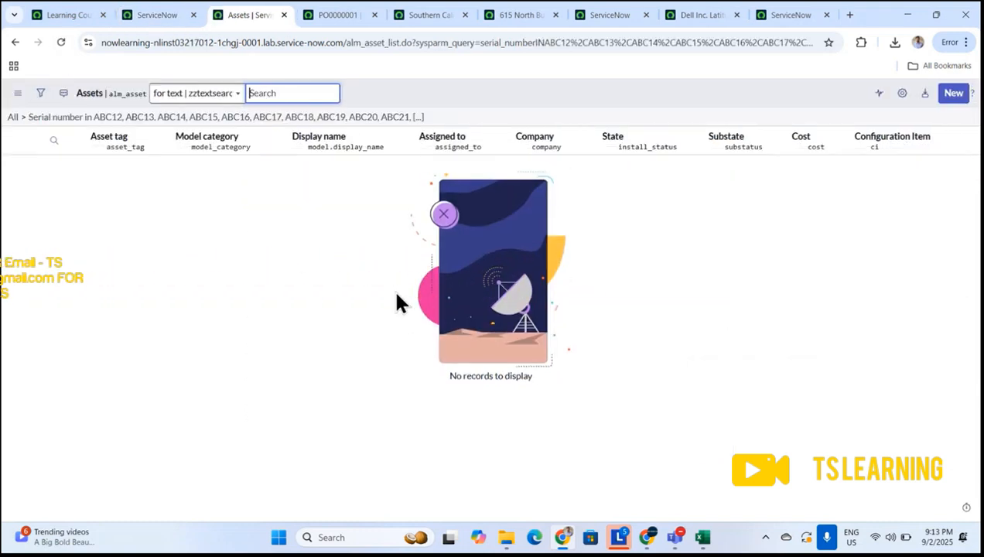
click(62, 42)
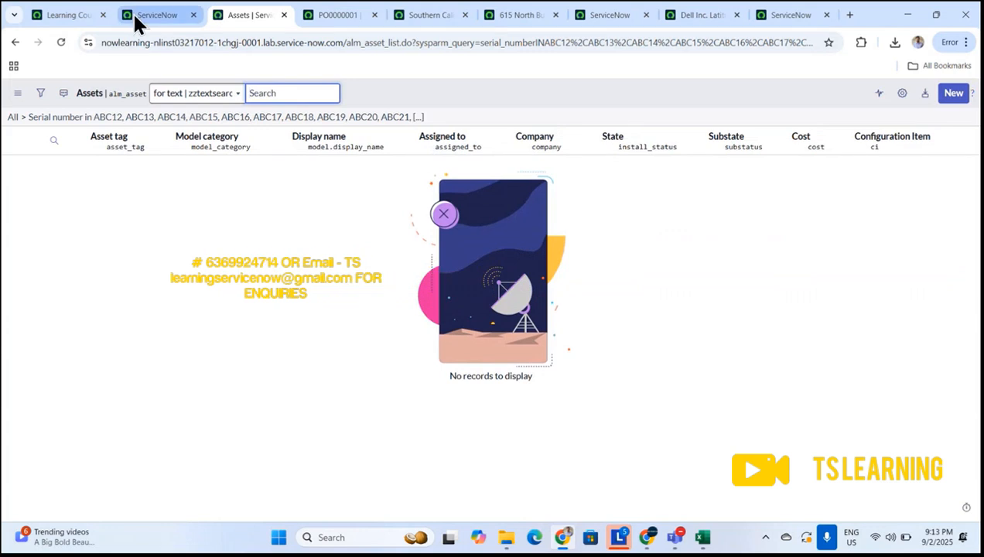
Step: View the import progress from the Import Template page, and keep reloading the filtered Assets list to follow the laptops being created
click(137, 19)
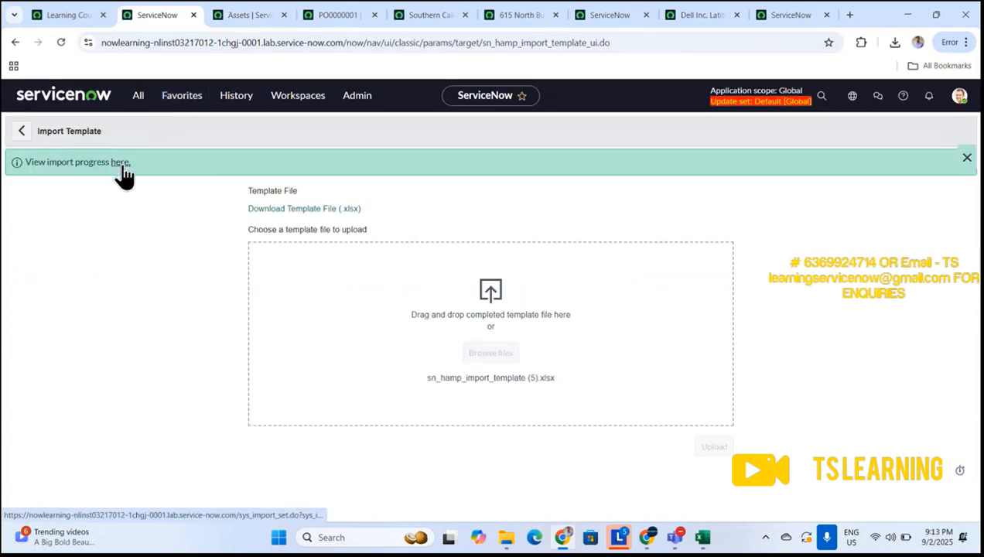
click(246, 14)
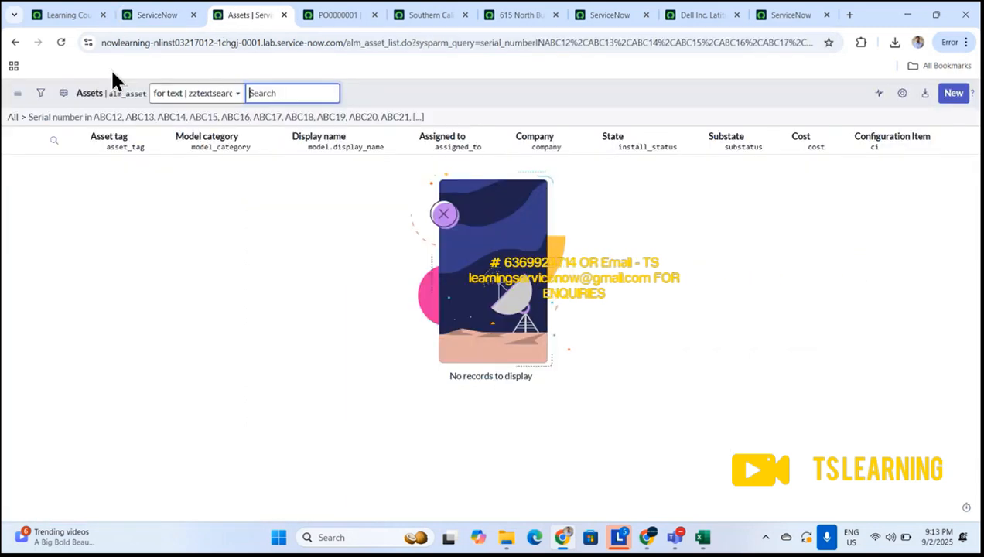
click(60, 42)
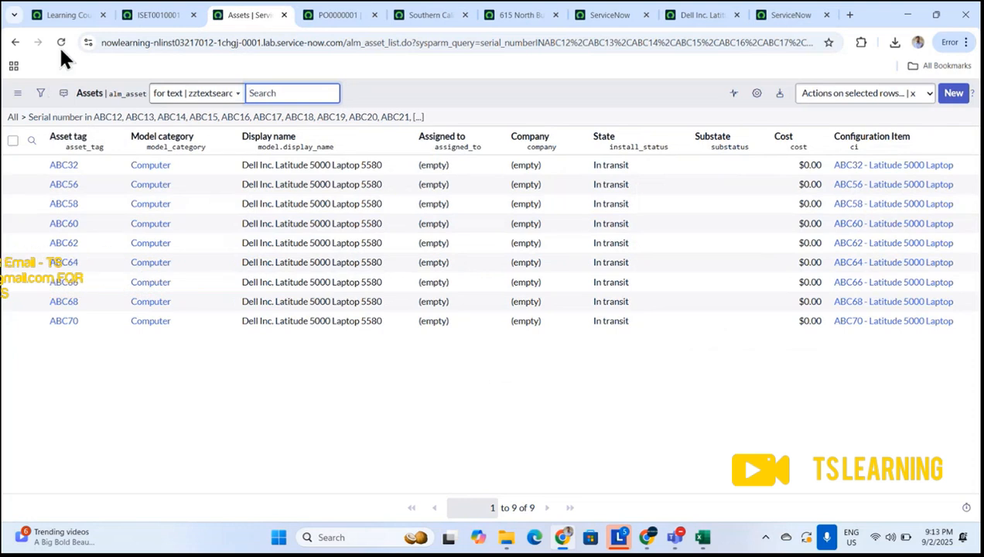
click(62, 42)
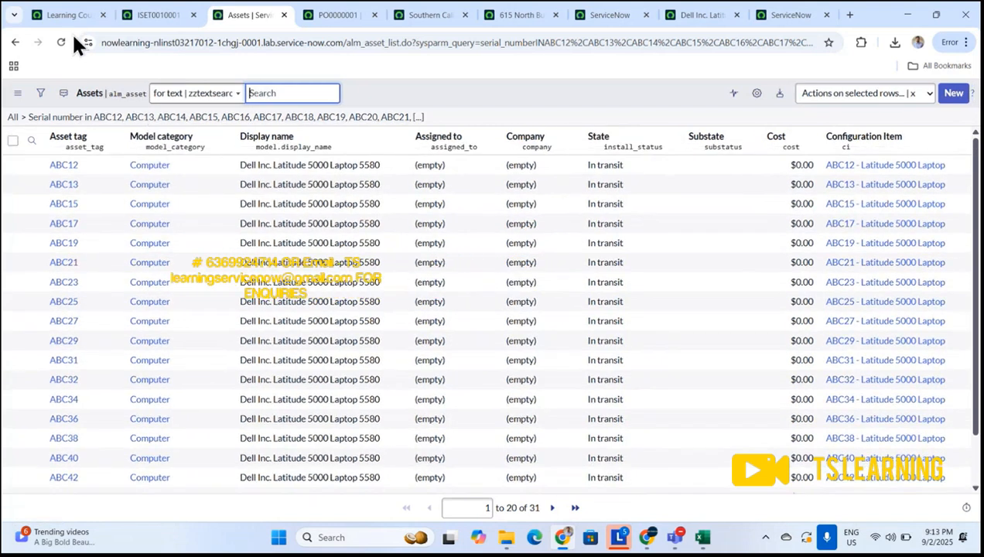
click(62, 42)
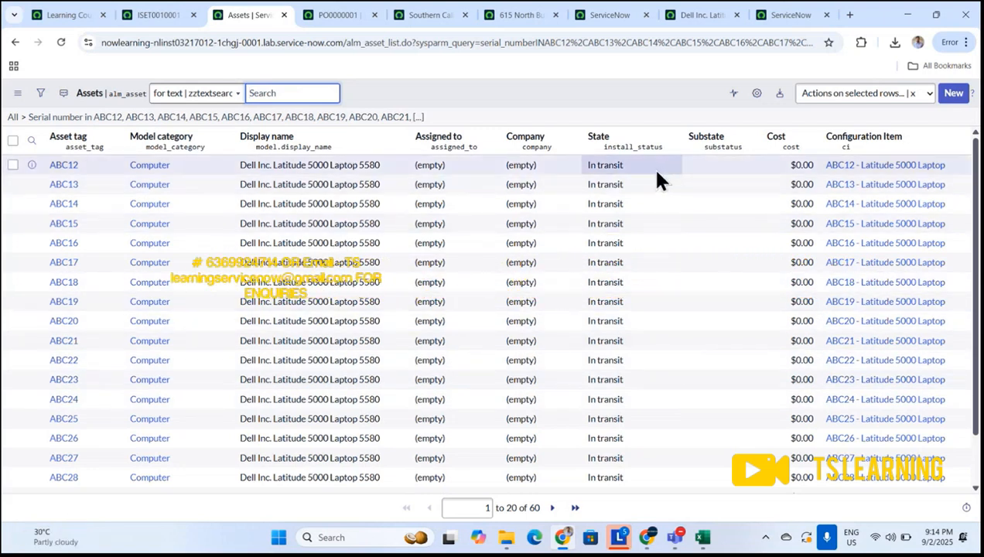
Step: Show the serial number filter conditions and look through the imported laptops on the first page of the Assets list
click(43, 93)
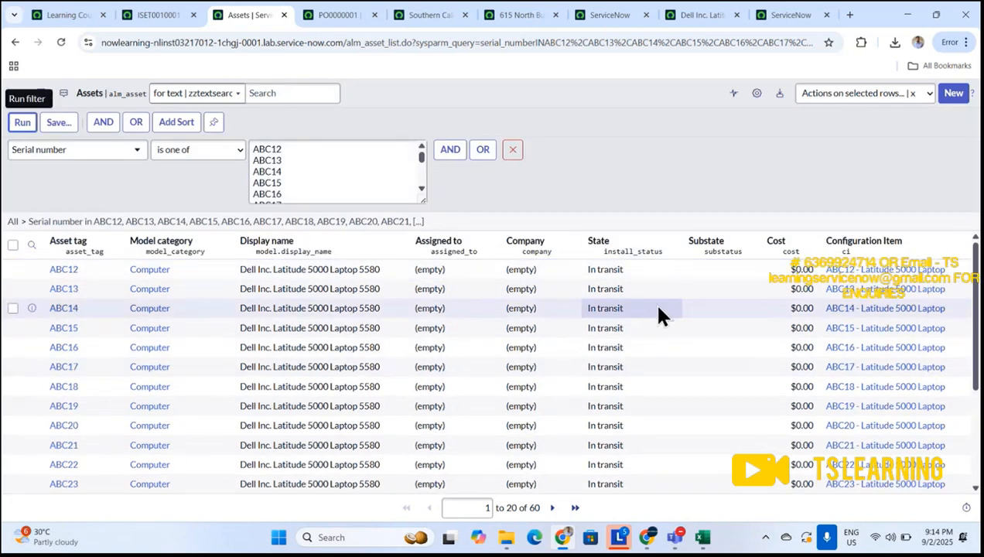
scroll(661, 313, down, 3)
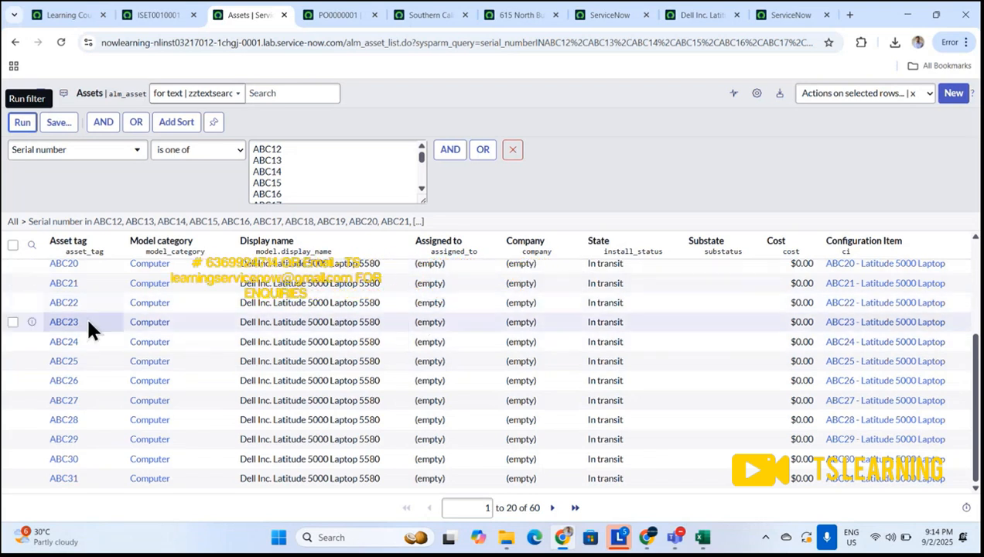
scroll(87, 325, up, 3)
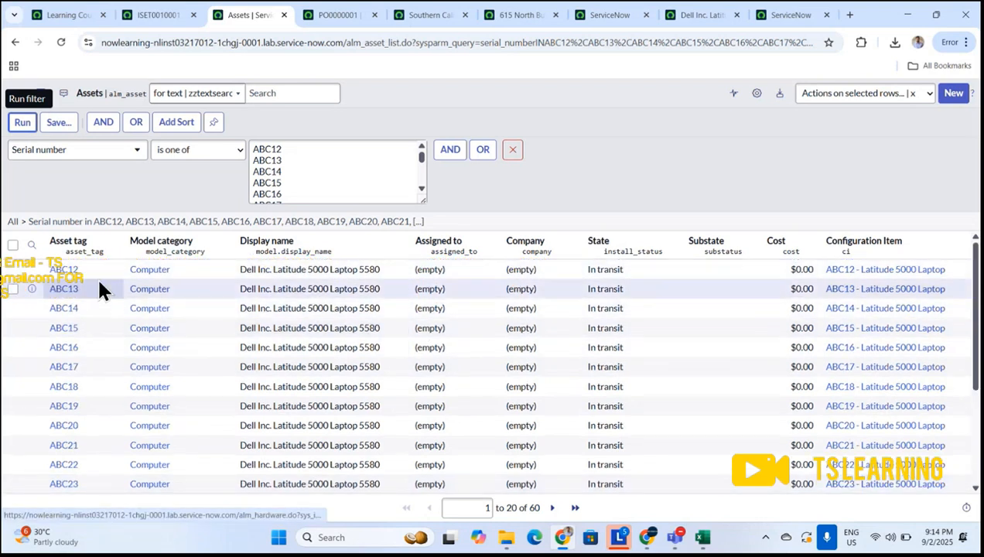
Step: Open the hardware record of asset ABC12 in a new browser tab and switch to it
middle_click(70, 288)
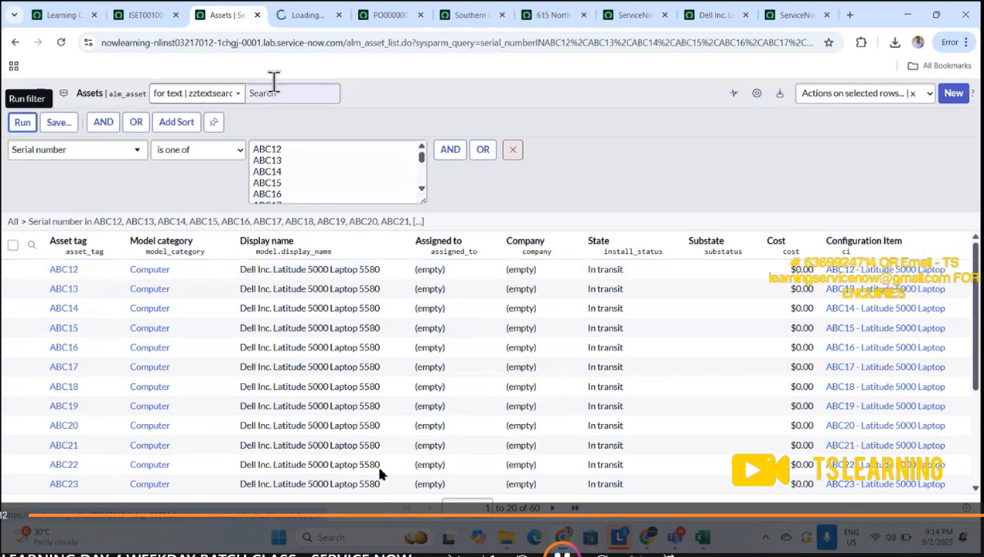
click(302, 19)
mouse_move(617, 541)
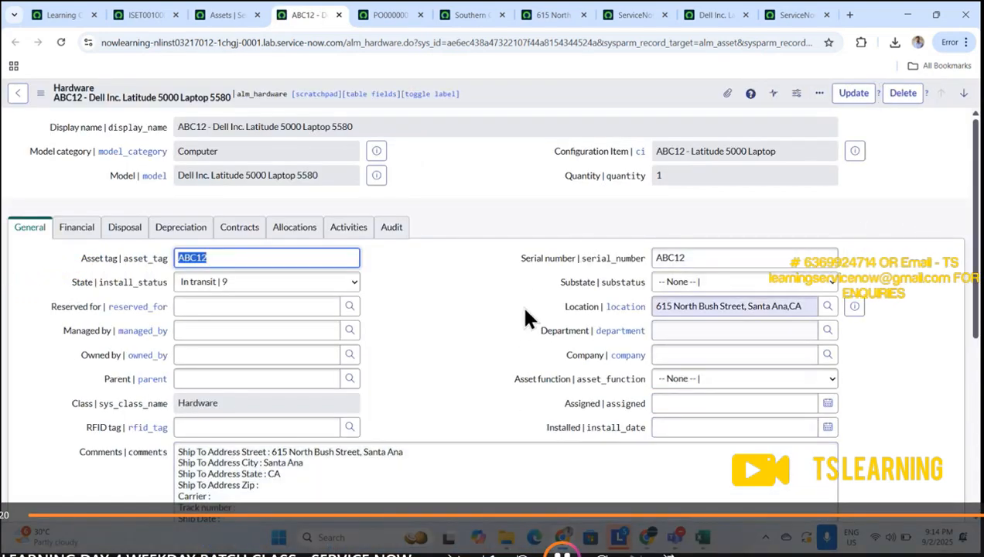
Step: Examine the ABC12 record's state, location and ship-to comments, and select its Disposal section
scroll(408, 326, down, 3)
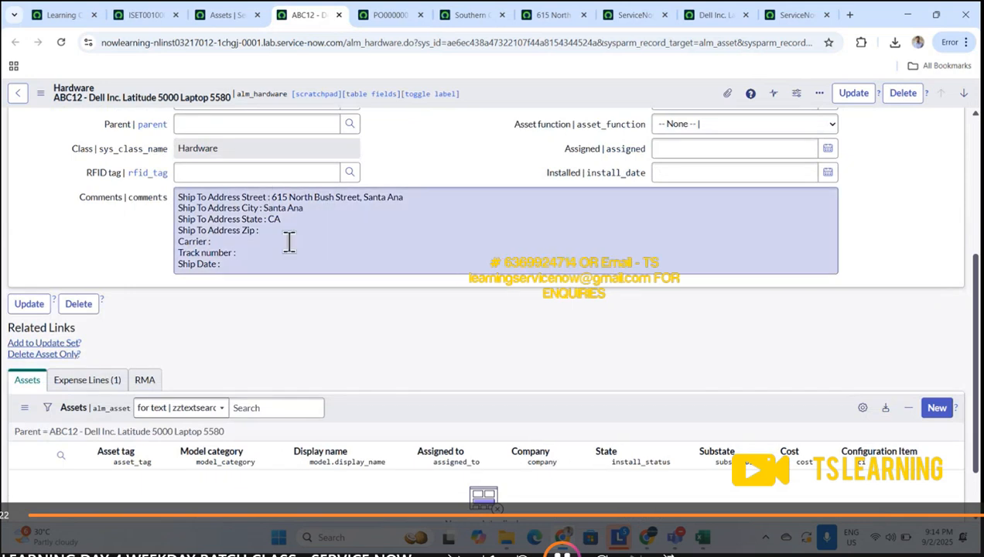
scroll(274, 218, up, 3)
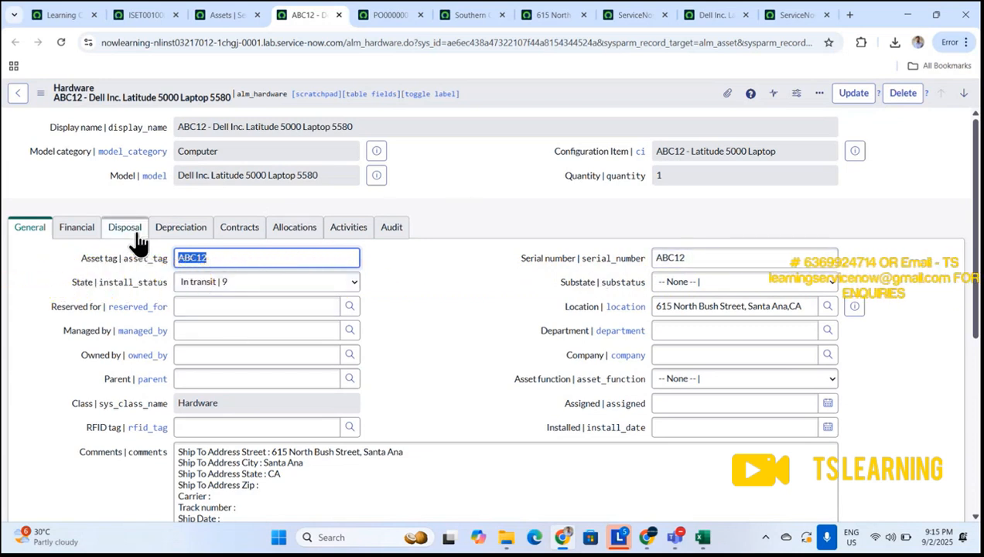
scroll(281, 324, down, 3)
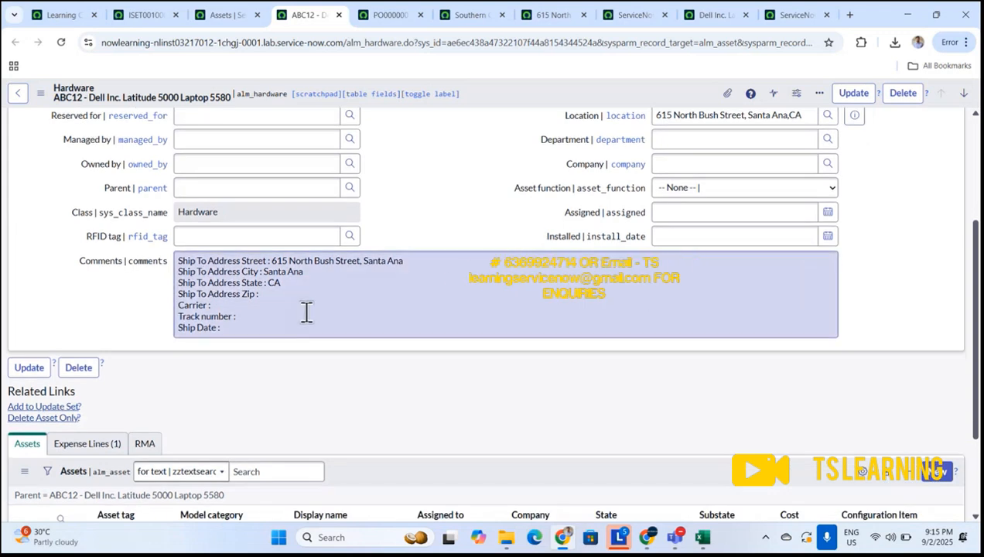
scroll(306, 312, up, 2)
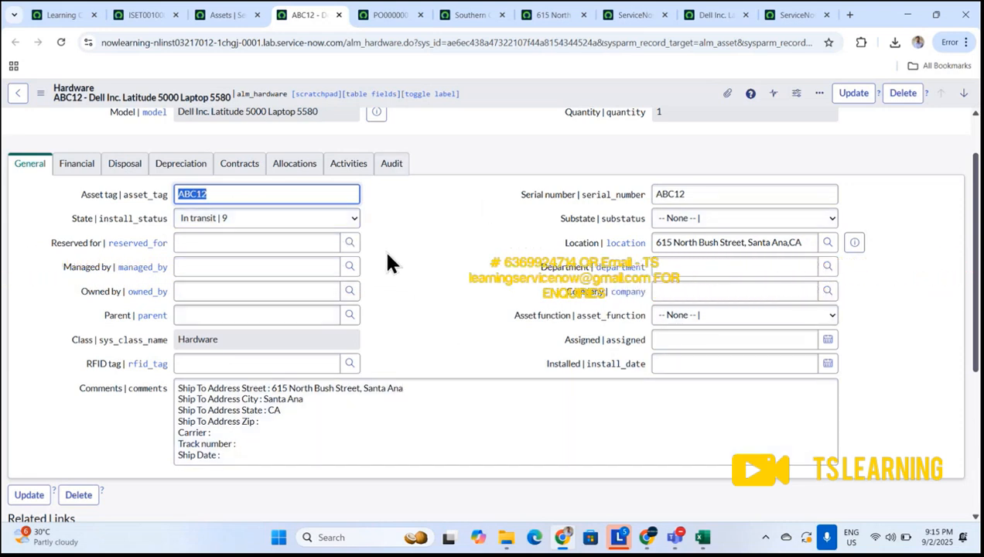
scroll(404, 225, down, 3)
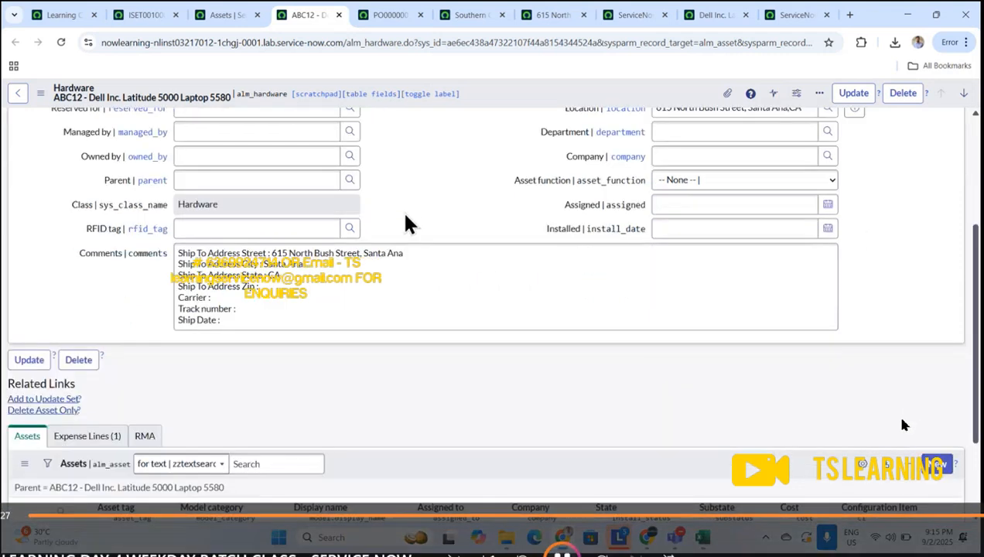
scroll(385, 294, up, 4)
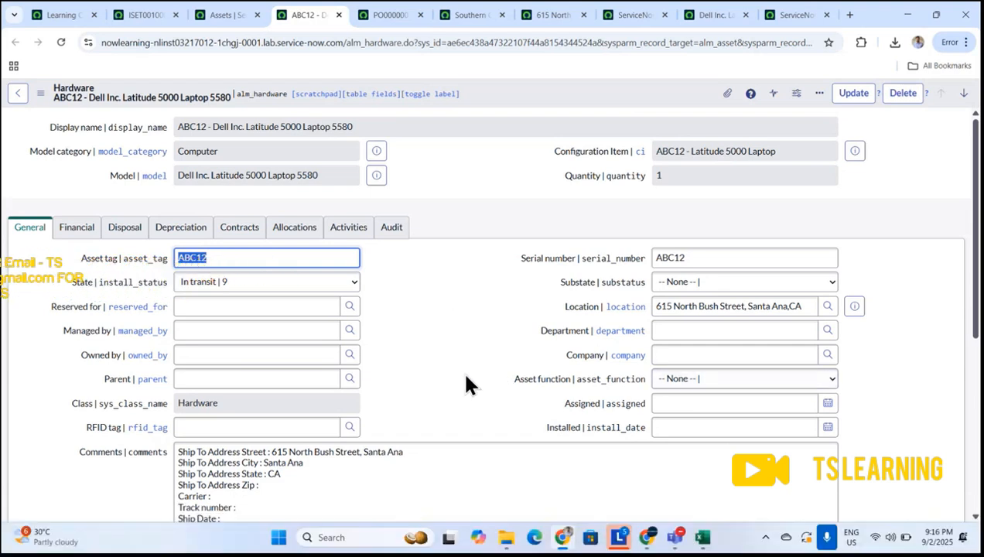
click(138, 233)
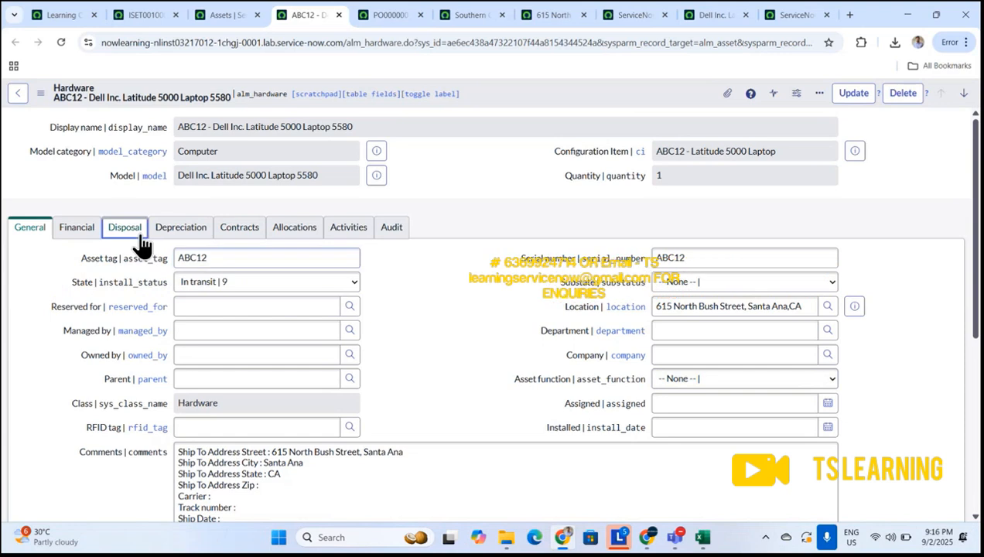